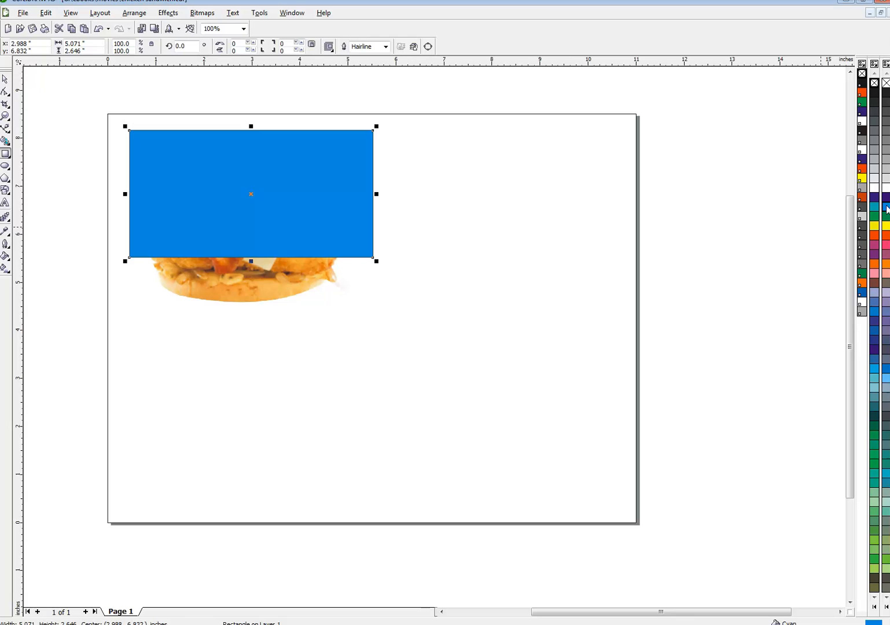
# Delete the blue rectangle sitting behind the burger photo
pyautogui.hotkey('shift', 'pagedown')
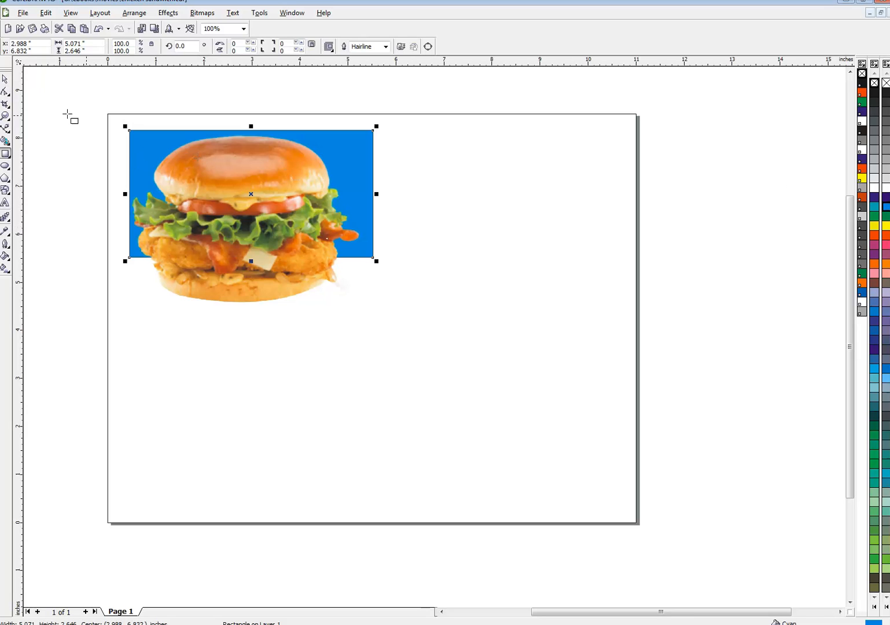
pyautogui.click(4, 80)
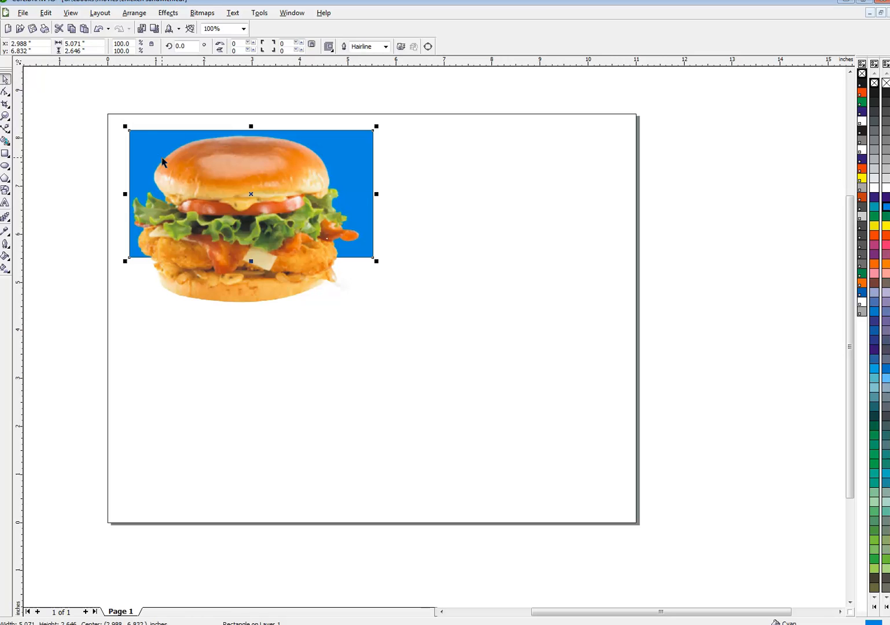
pyautogui.click(147, 124)
pyautogui.click(150, 145)
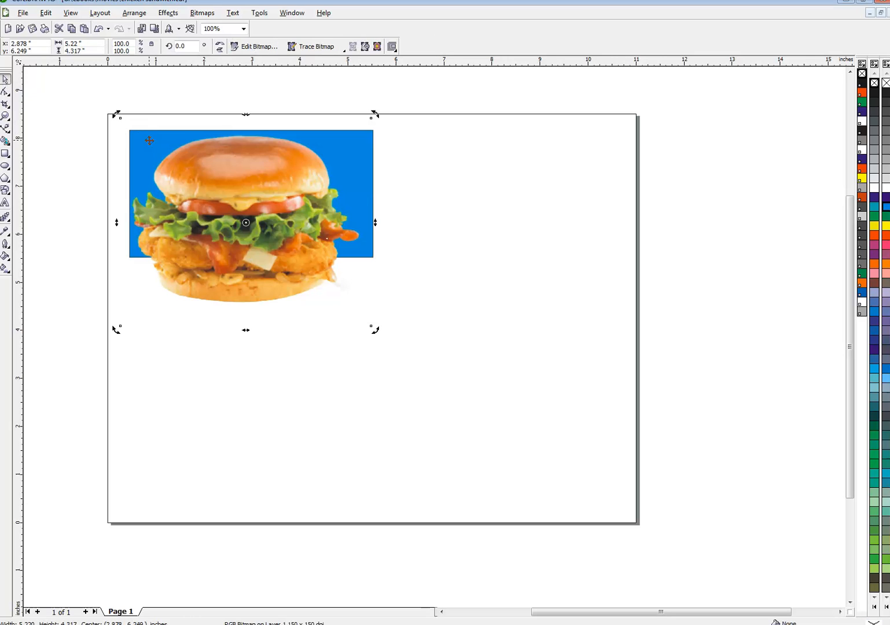
pyautogui.click(149, 140)
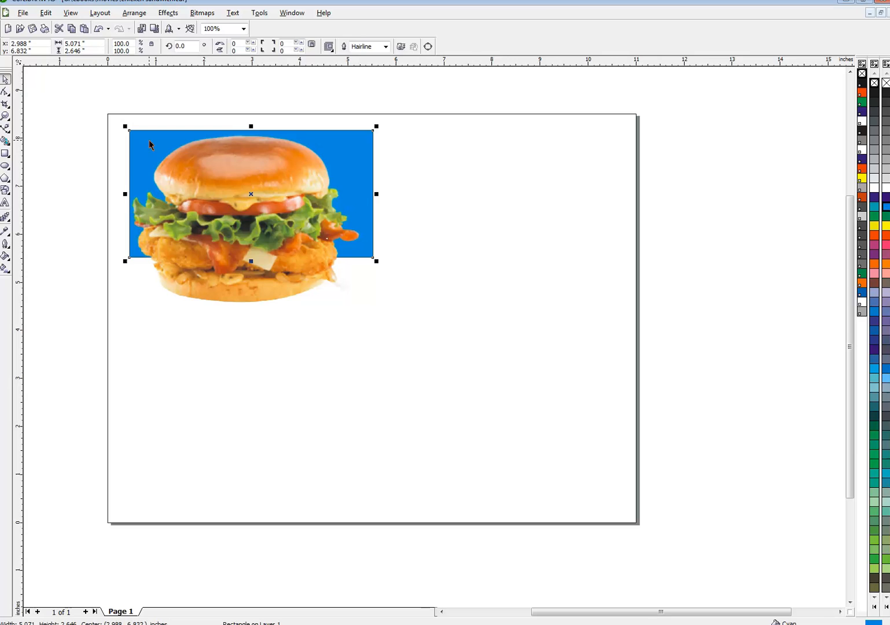
pyautogui.press('Delete')
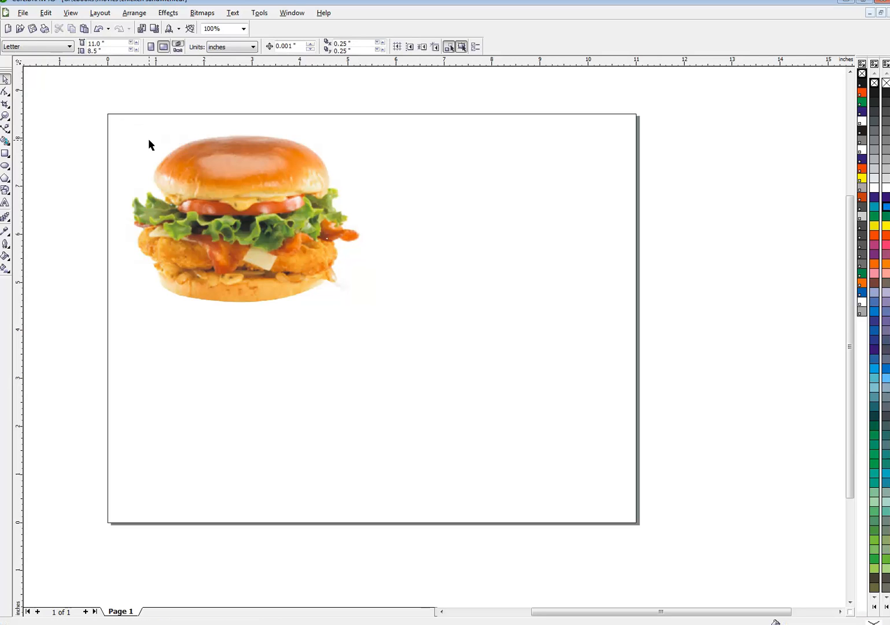
# Duplicate the burger photo and move the copy to the right half of the page
pyautogui.click(183, 163)
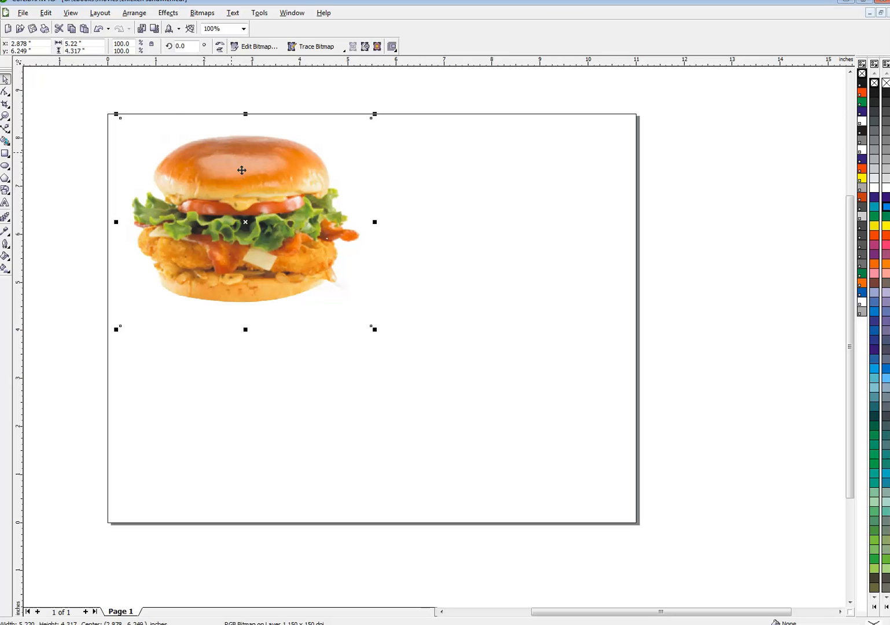
pyautogui.click(71, 29)
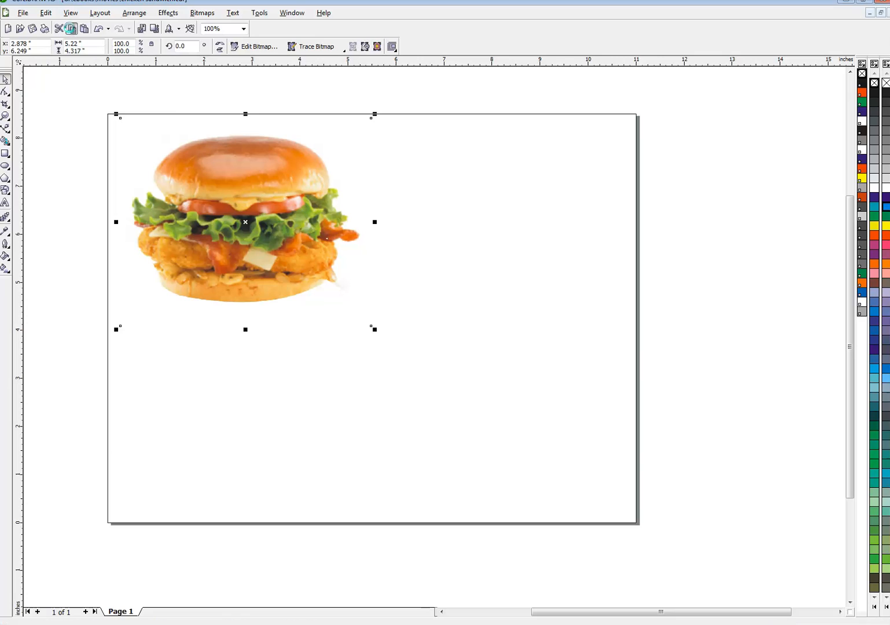
pyautogui.click(84, 29)
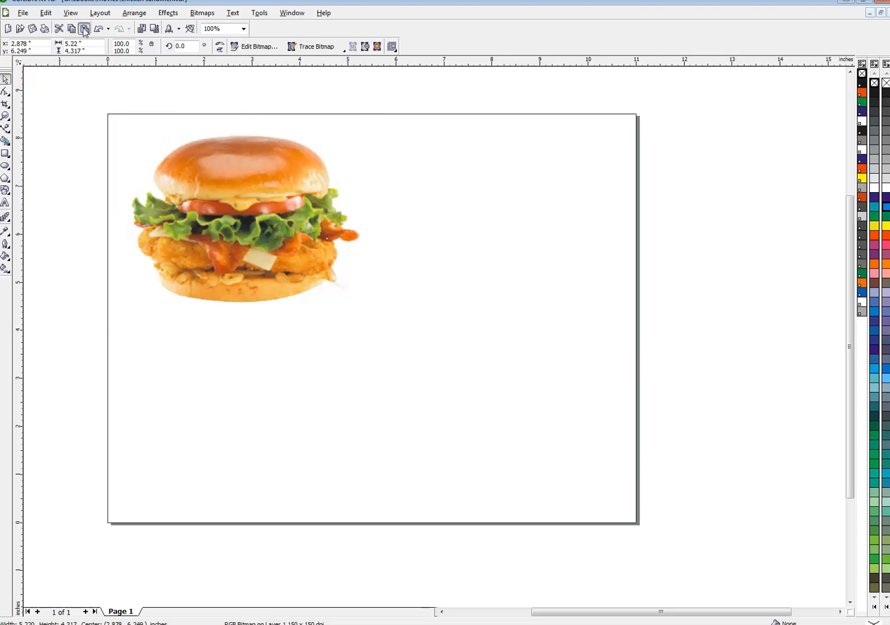
pyautogui.moveTo(235, 156)
pyautogui.mouseDown()
pyautogui.moveTo(501, 165)
pyautogui.moveTo(493, 162)
pyautogui.mouseUp()
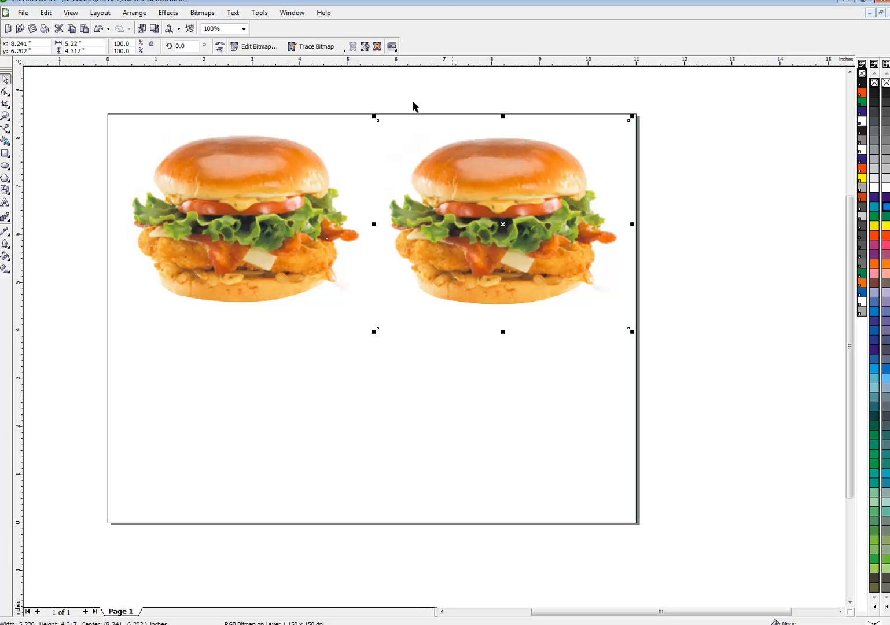
# Convert the copied burger to a Grayscale (8-bit) bitmap at 150 dpi
pyautogui.click(209, 16)
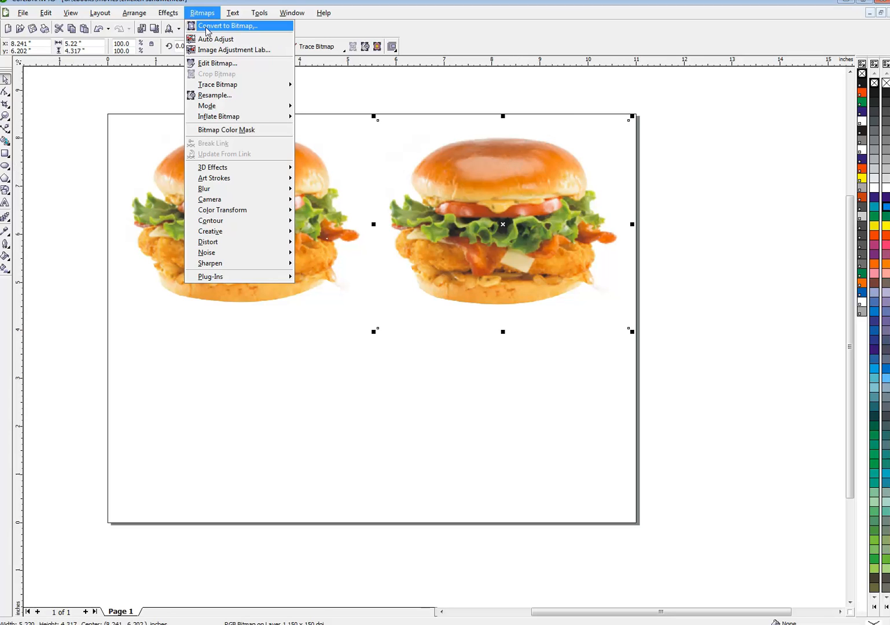
pyautogui.click(226, 25)
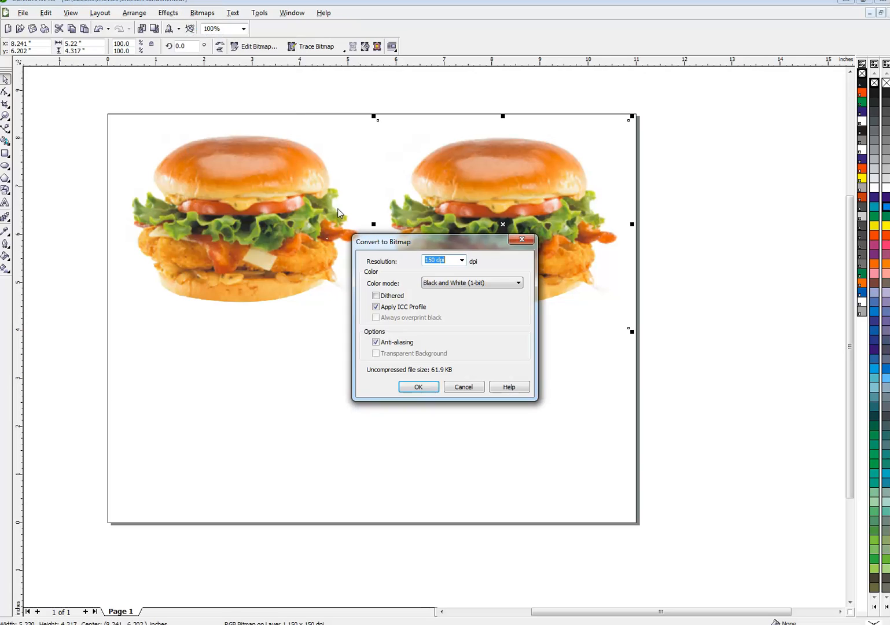
pyautogui.click(450, 284)
pyautogui.click(440, 308)
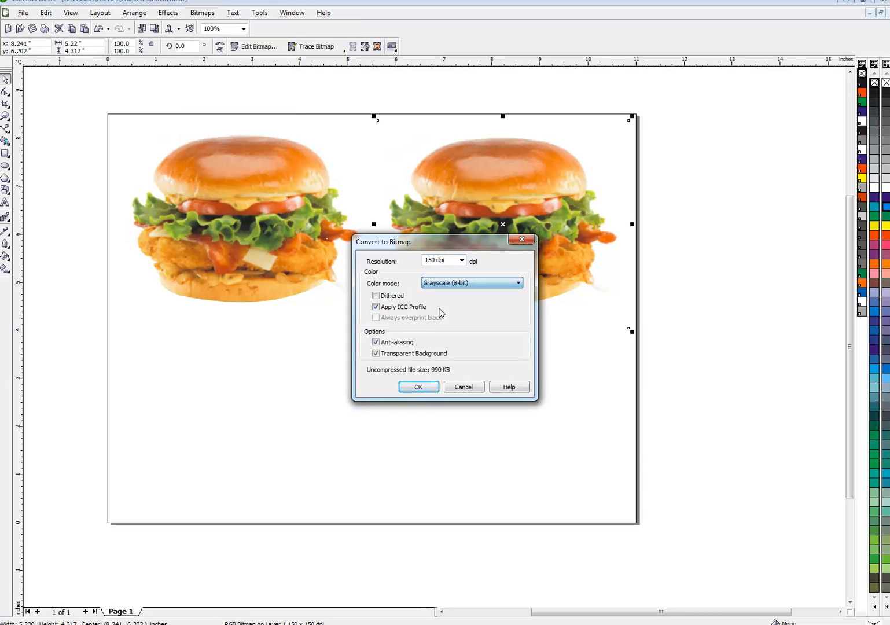
pyautogui.click(424, 390)
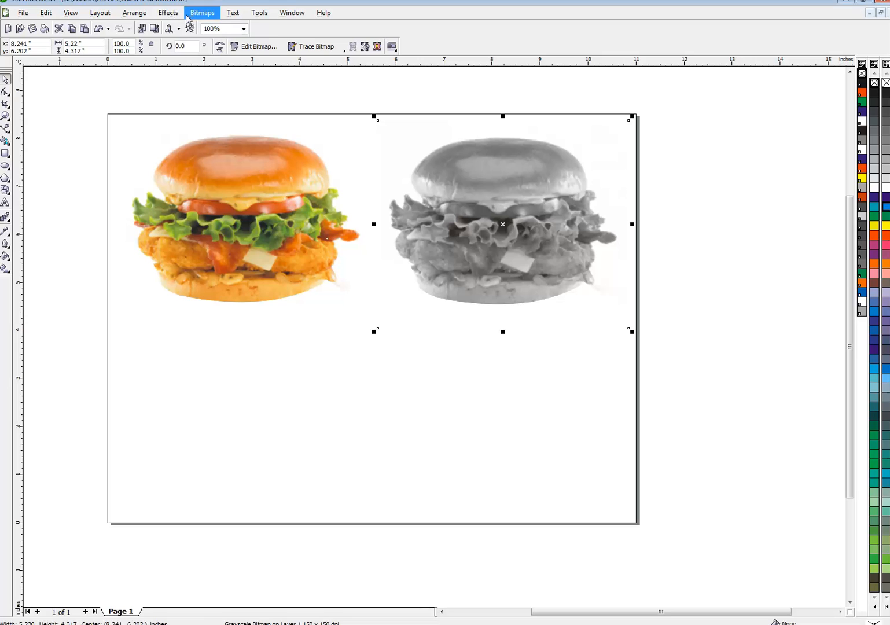
# Apply a Tone Curve to the gray copy, pulling the curve's top endpoint to the bottom to make a solid black silhouette
pyautogui.click(168, 12)
pyautogui.moveTo(174, 26)
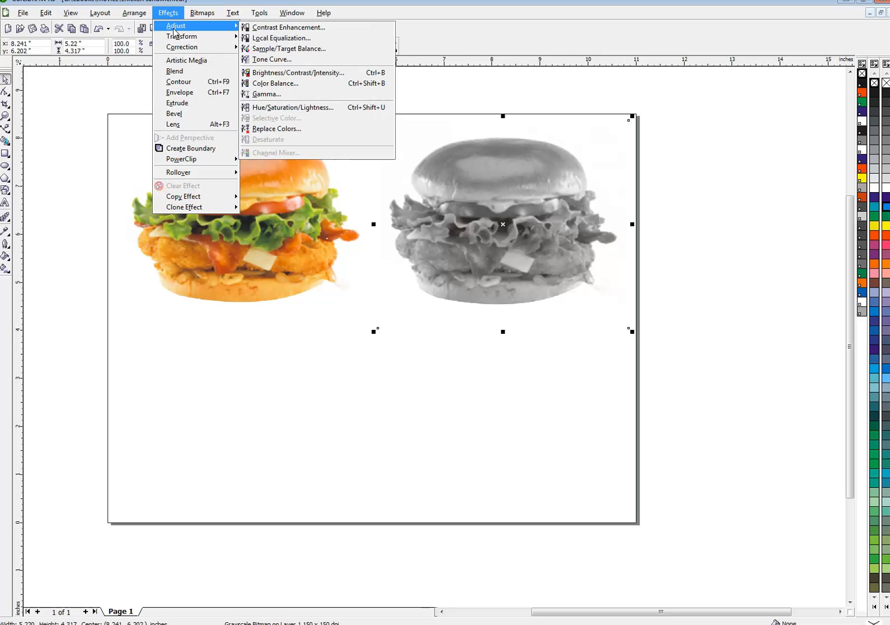
pyautogui.click(272, 60)
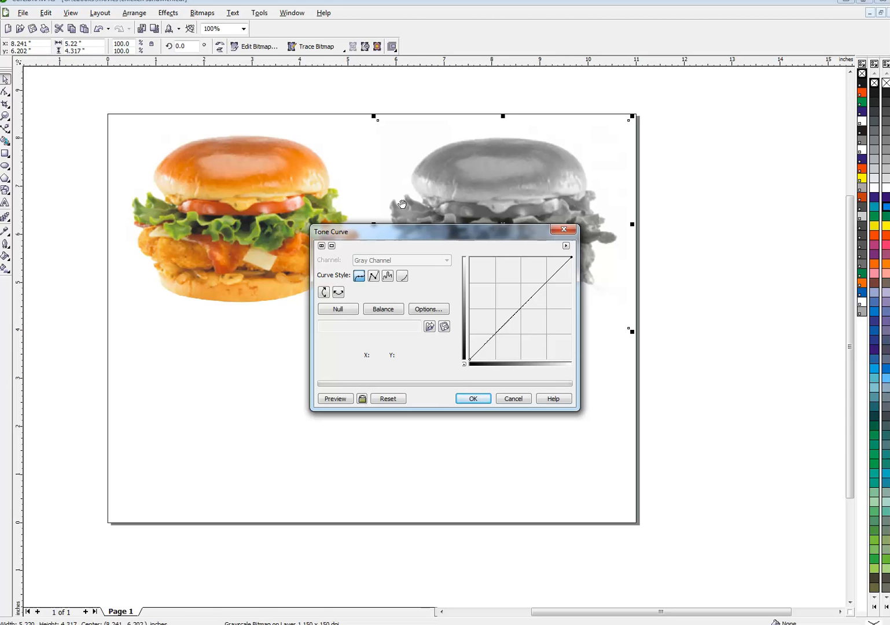
pyautogui.moveTo(386, 226); pyautogui.dragTo(158, 70)
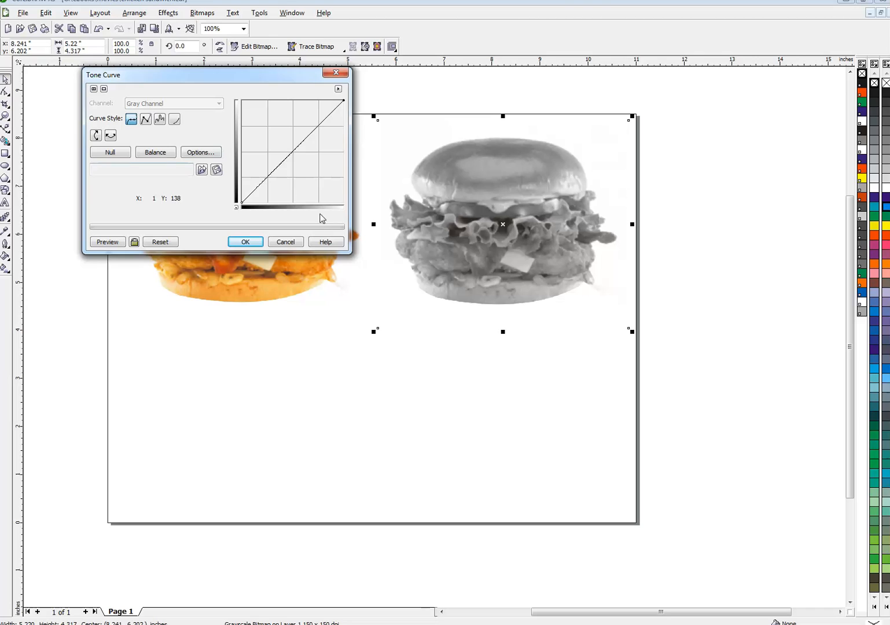
pyautogui.click(145, 119)
pyautogui.moveTo(343, 100); pyautogui.dragTo(344, 202)
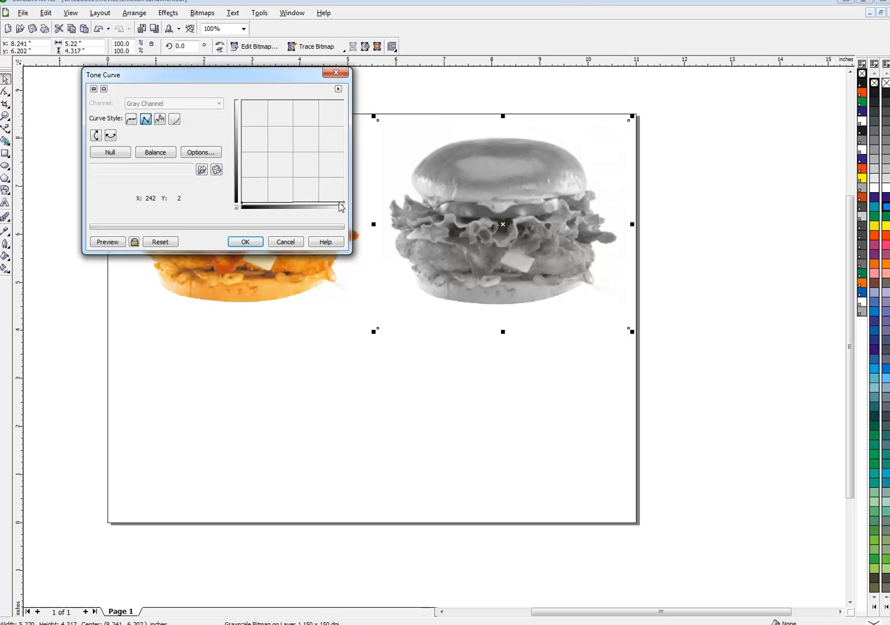
pyautogui.click(108, 242)
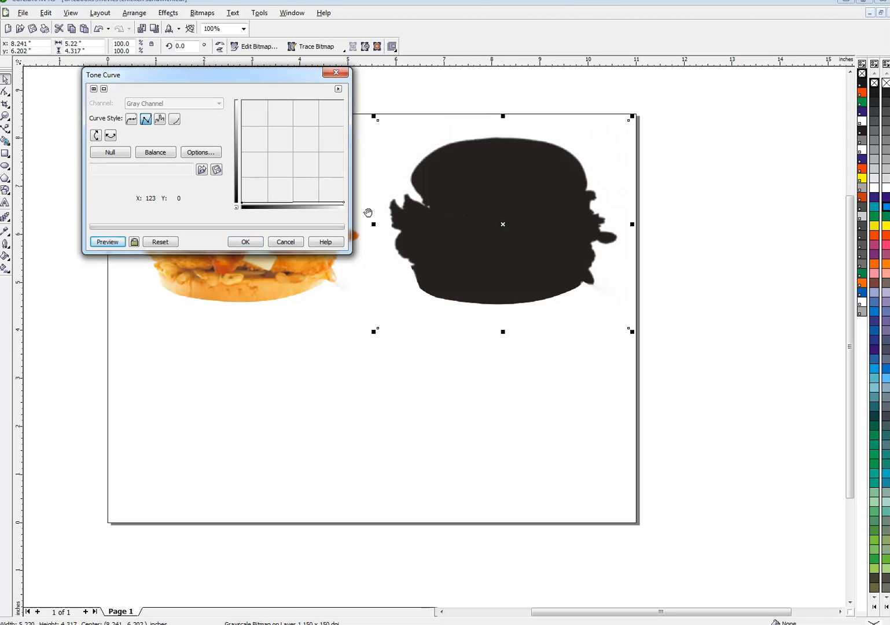
pyautogui.click(258, 241)
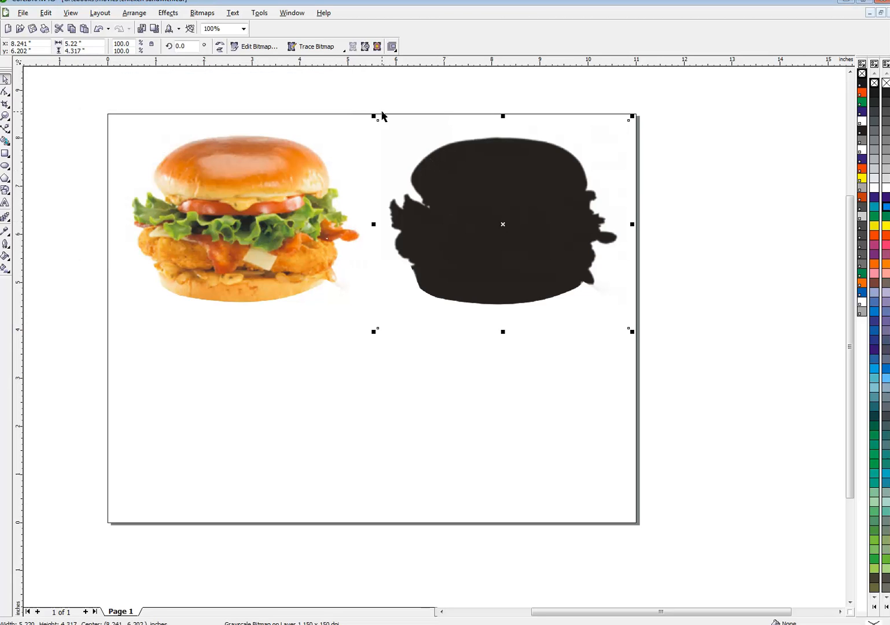
# Convert the silhouette to a Black and White (1-bit) bitmap at 150 dpi
pyautogui.click(204, 17)
pyautogui.click(231, 26)
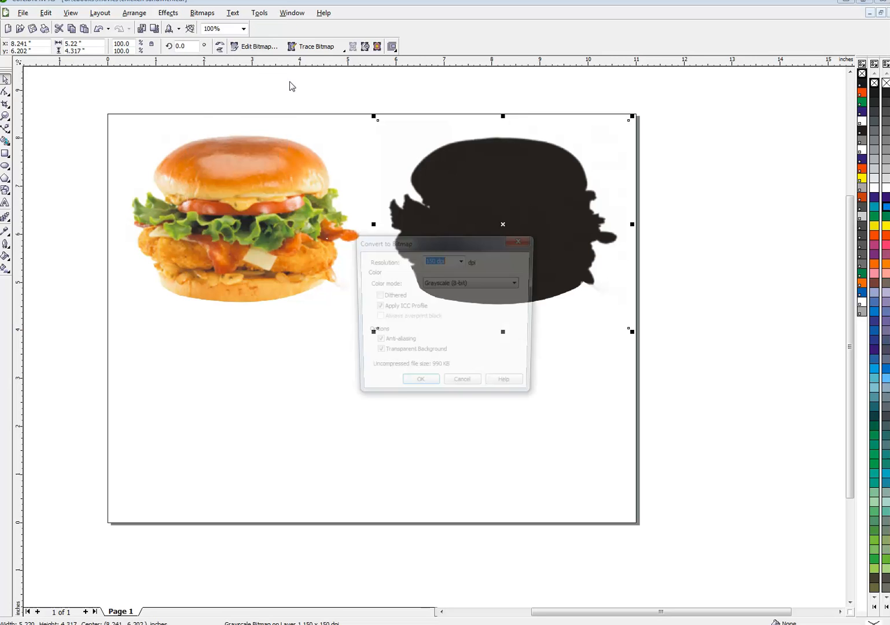
pyautogui.click(463, 283)
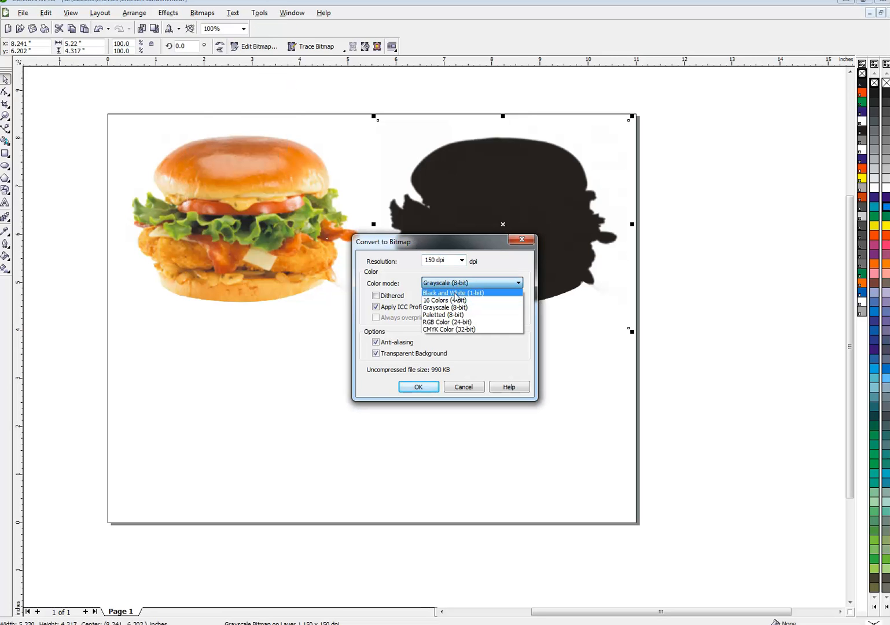
pyautogui.click(453, 293)
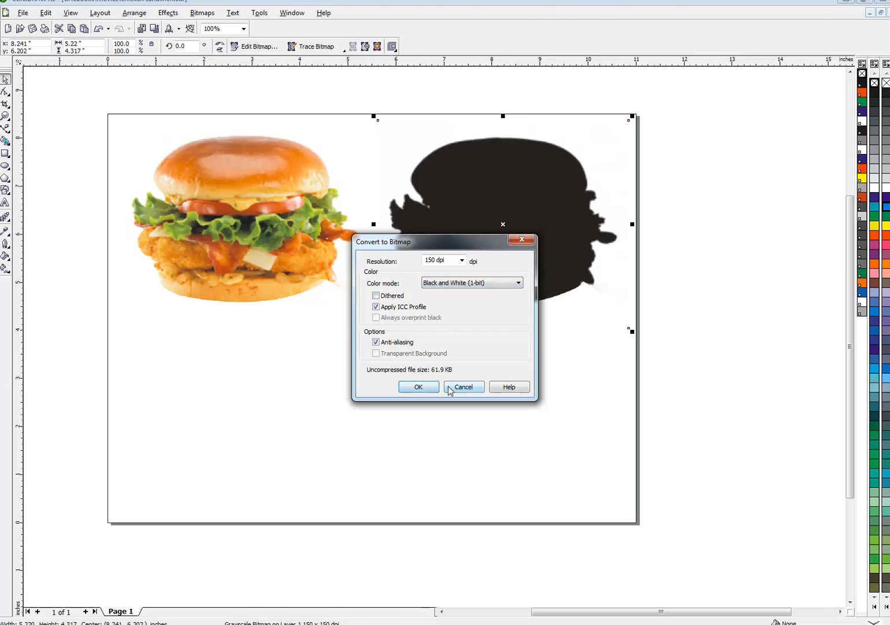
pyautogui.click(430, 389)
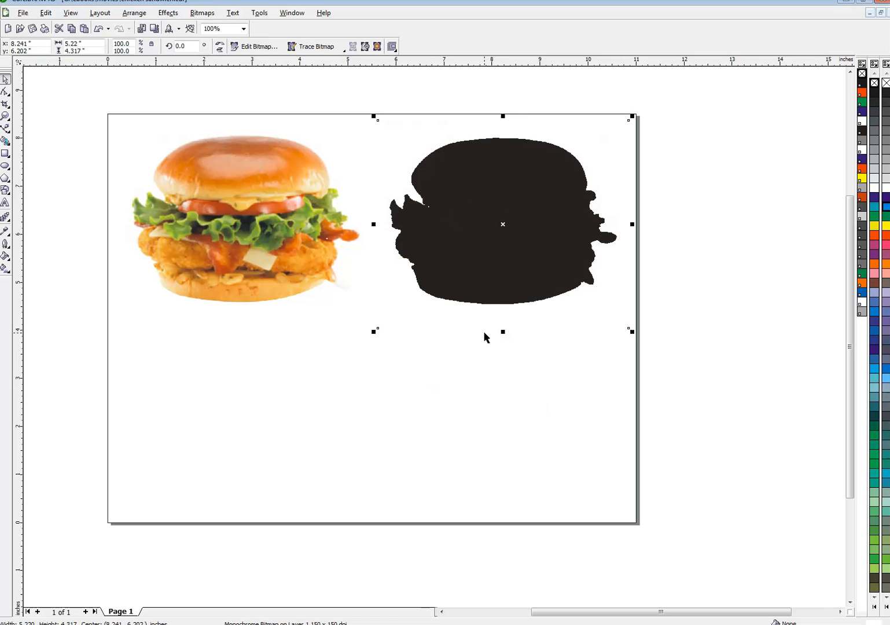
# Try cyan background and red foreground colors on the silhouette bitmap, then restore black with no background fill
pyautogui.click(888, 208)
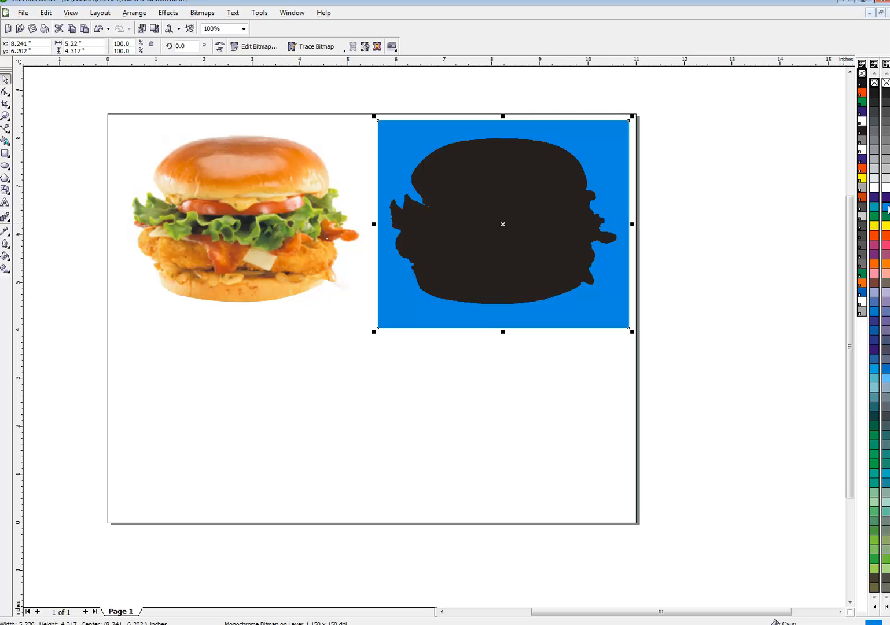
pyautogui.rightClick(886, 240)
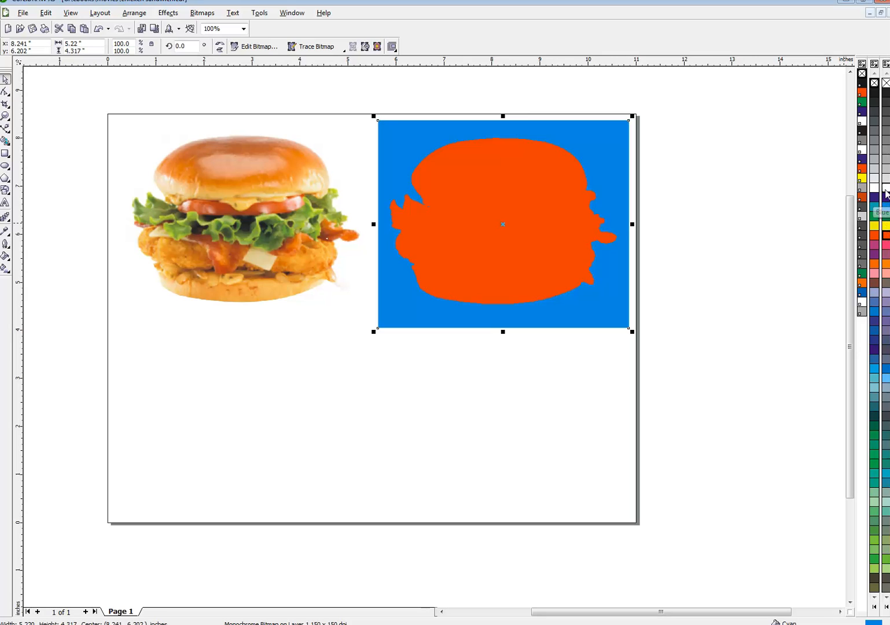
pyautogui.rightClick(886, 95)
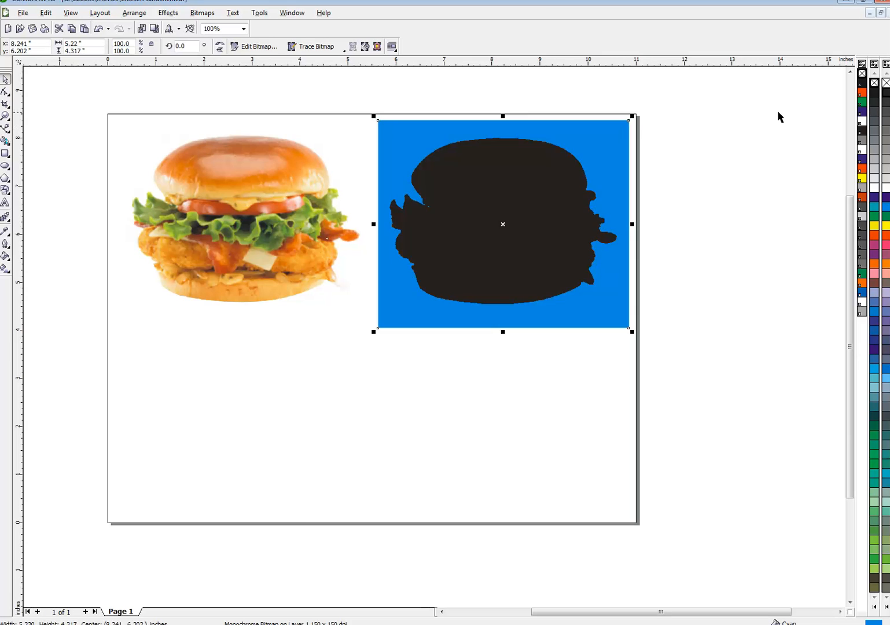
pyautogui.click(887, 85)
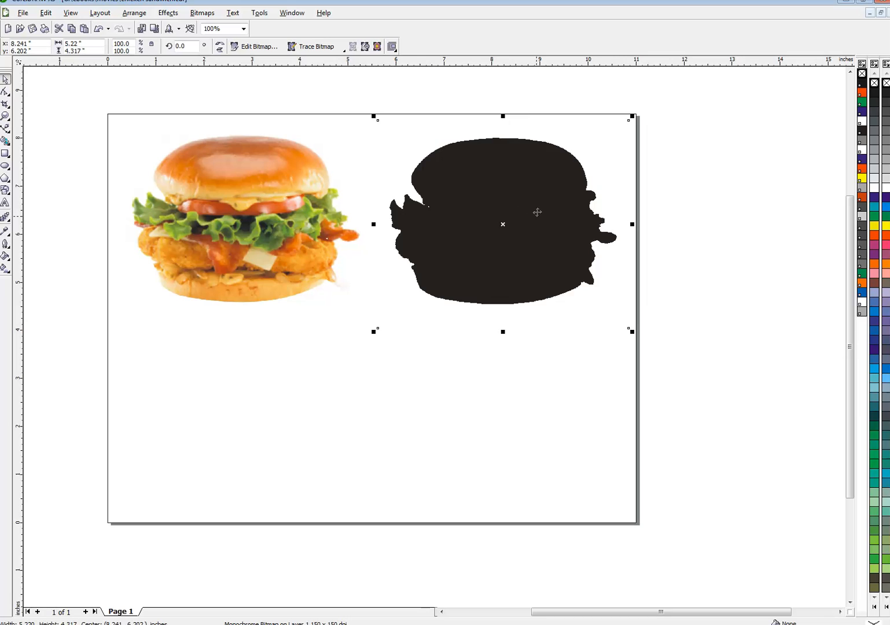
# Trace the silhouette bitmap with PowerTRACE as Line art using the default settings
pyautogui.click(318, 48)
pyautogui.click(333, 75)
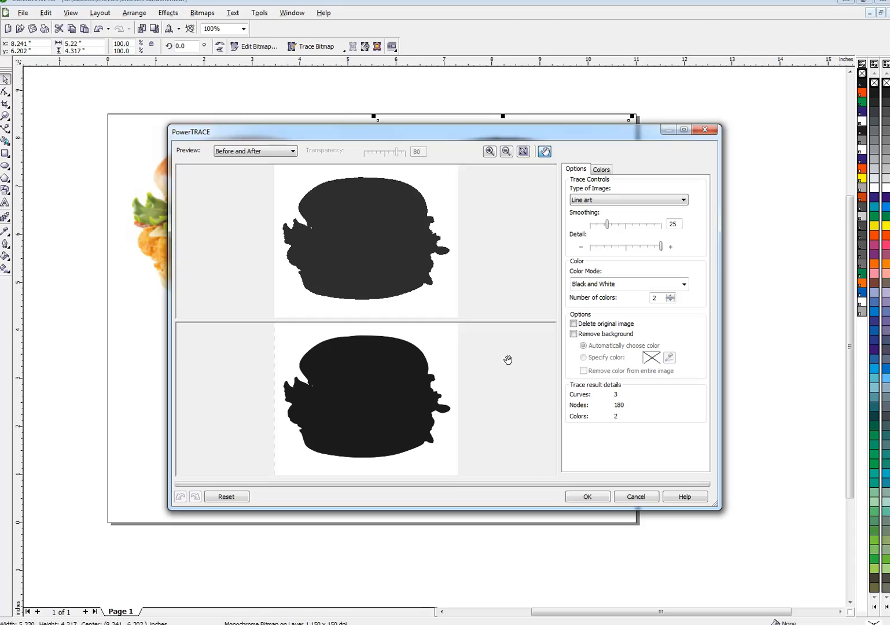
pyautogui.click(585, 497)
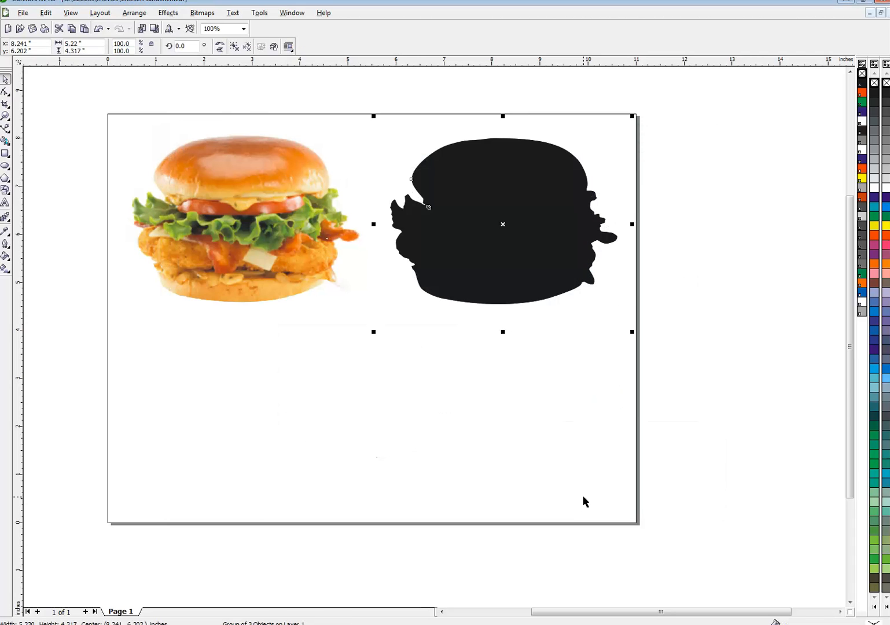
# Move the original silhouette bitmap out from under the trace to the page's lower left corner
pyautogui.click(481, 386)
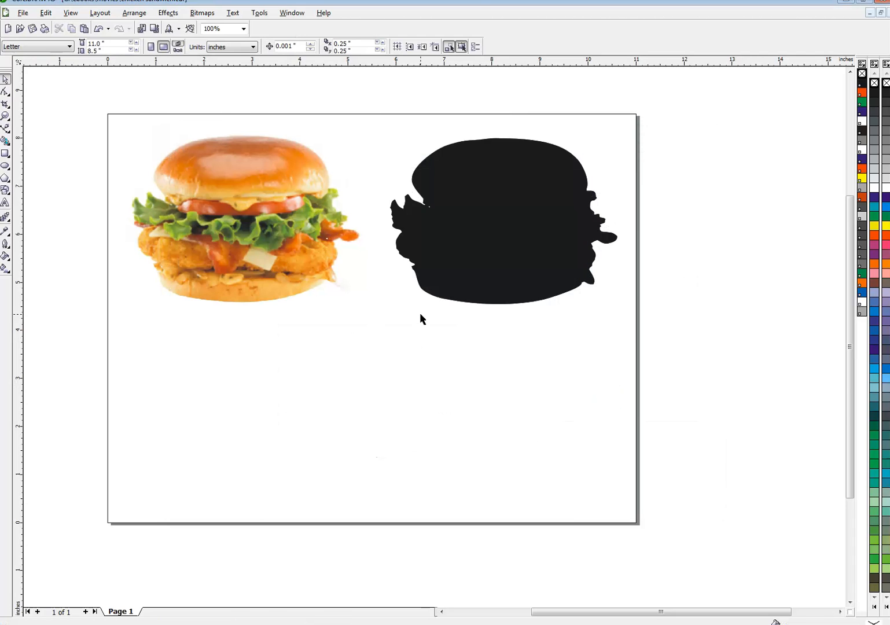
pyautogui.click(448, 298)
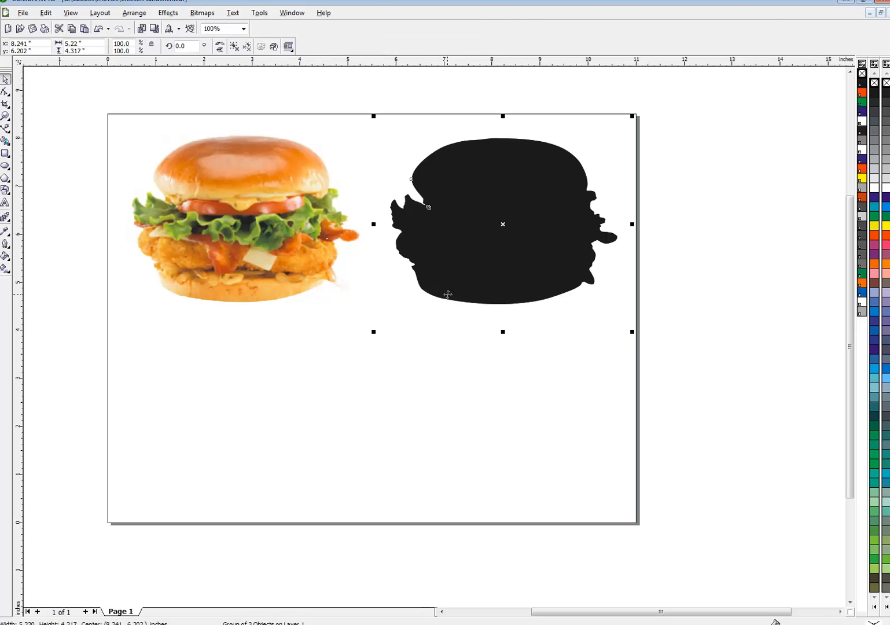
pyautogui.keyDown('alt'); pyautogui.click(490, 232); pyautogui.keyUp('alt')
pyautogui.moveTo(503, 226); pyautogui.dragTo(116, 428)
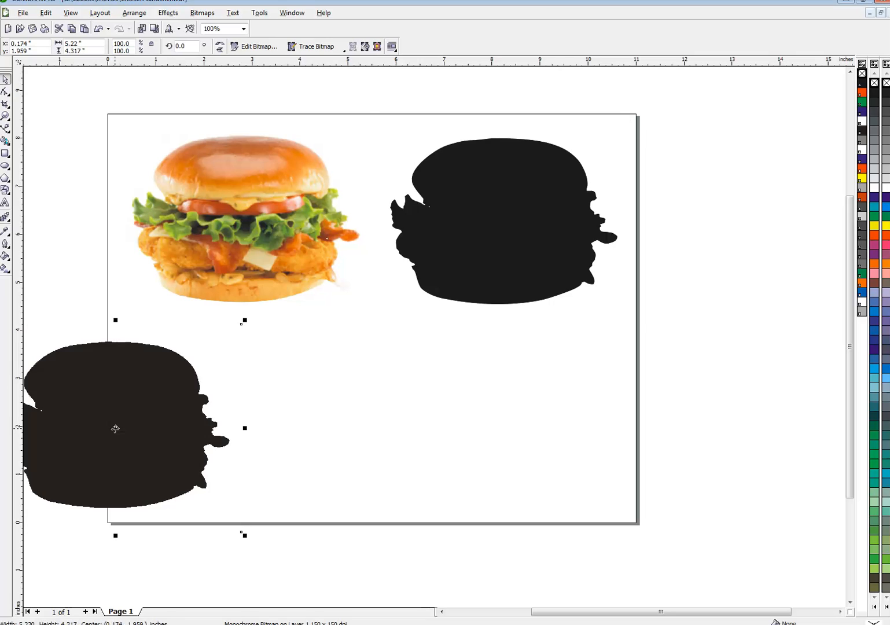
# Ungroup the traced objects and fill the background curve around the silhouette with cyan
pyautogui.click(475, 253)
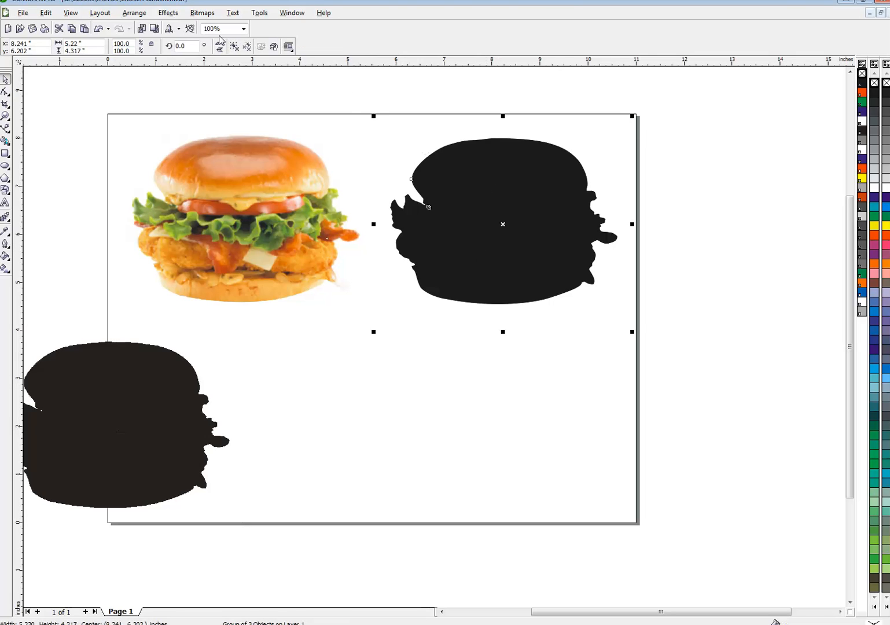
pyautogui.click(234, 46)
pyautogui.click(329, 98)
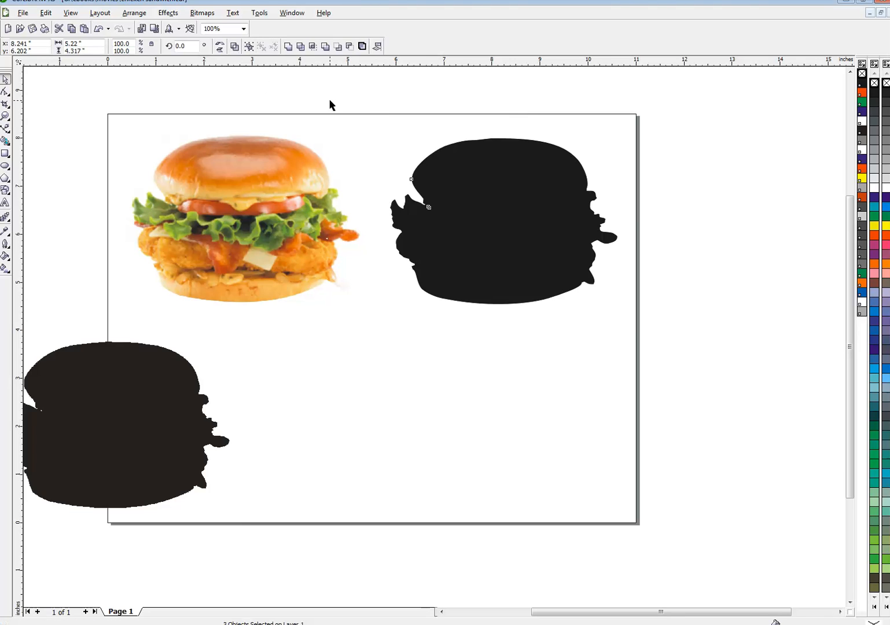
pyautogui.click(402, 128)
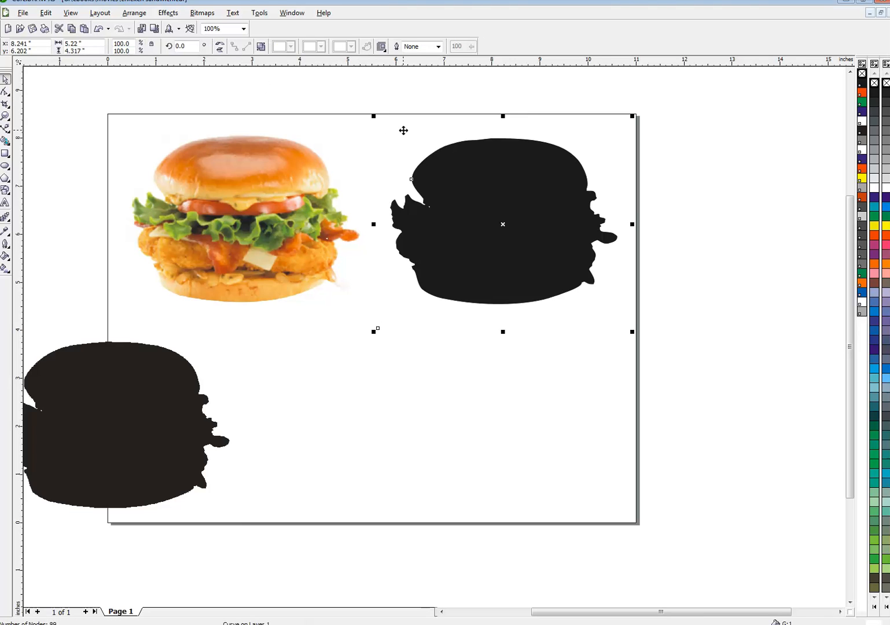
pyautogui.click(887, 209)
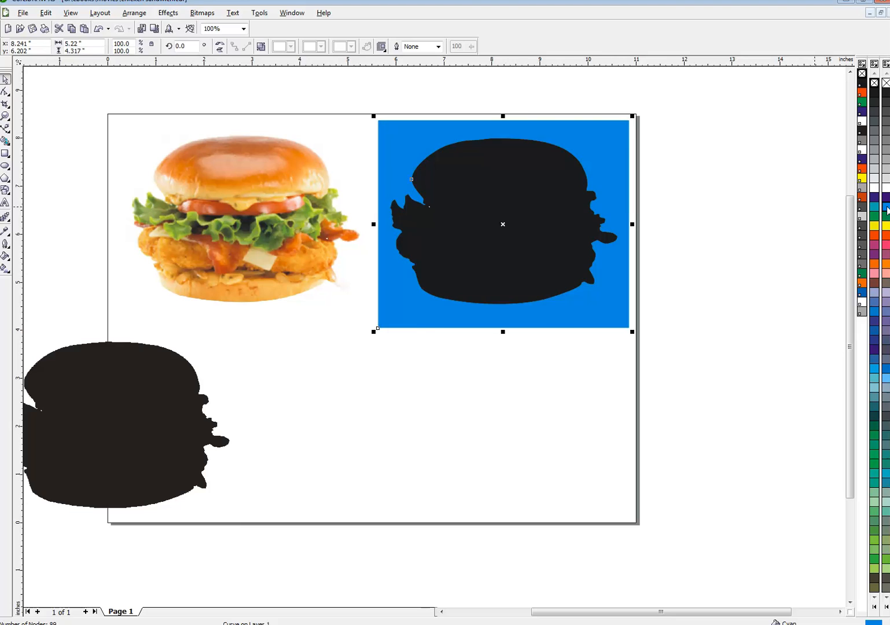
# Delete the cyan background curve and the original silhouette bitmap in the page's lower left corner
pyautogui.press('Delete')
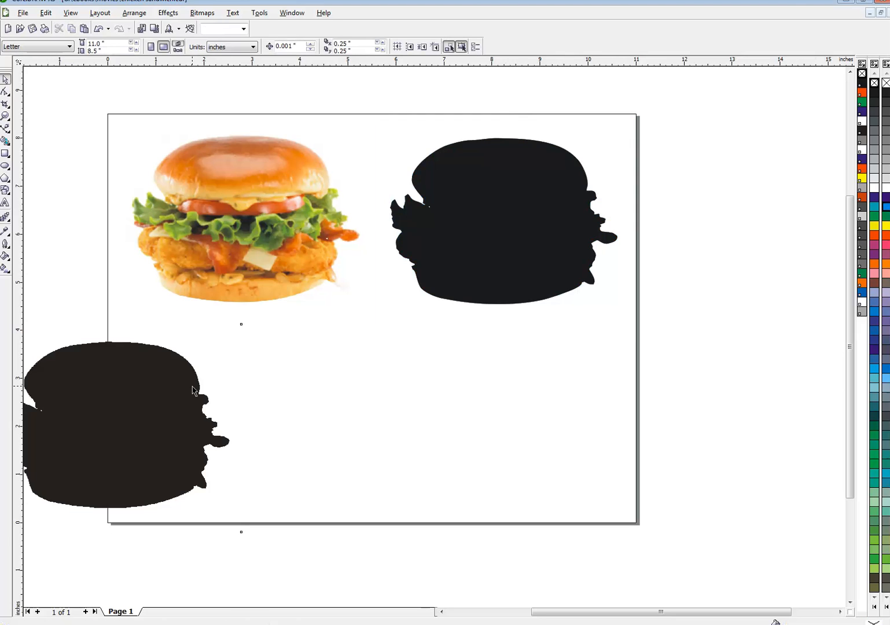
pyautogui.click(193, 386)
pyautogui.press('Delete')
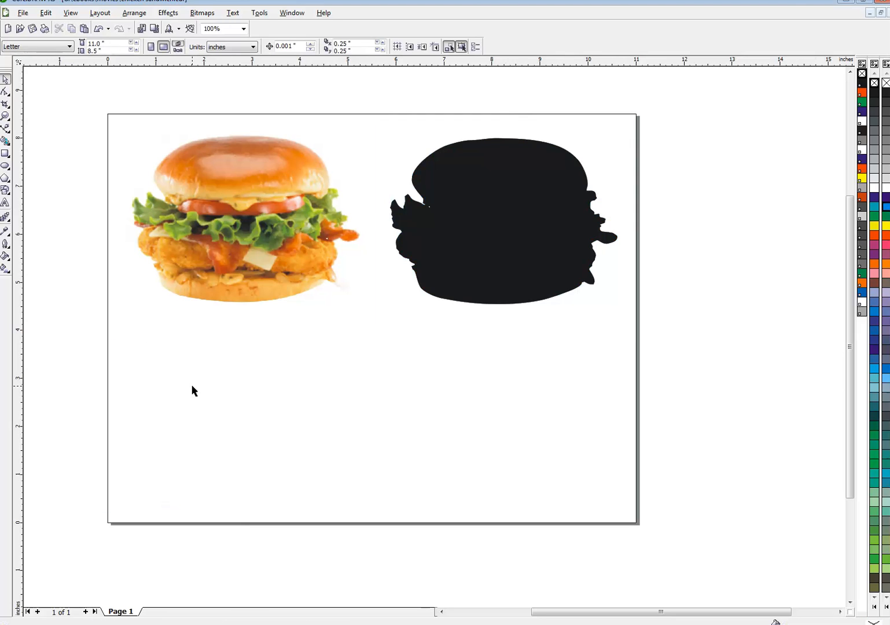
# Give the traced burger silhouette a white fill and a black outline
pyautogui.click(454, 234)
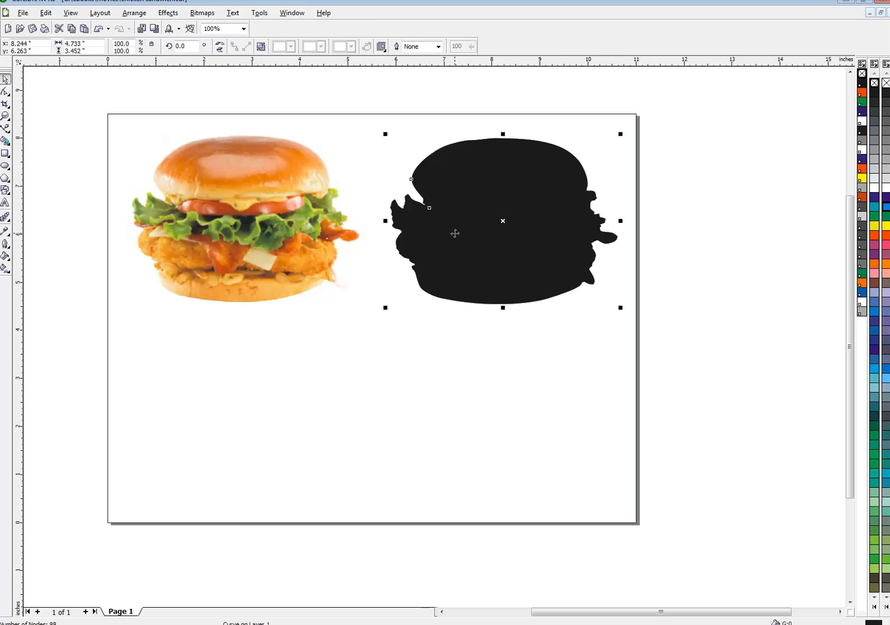
pyautogui.click(887, 188)
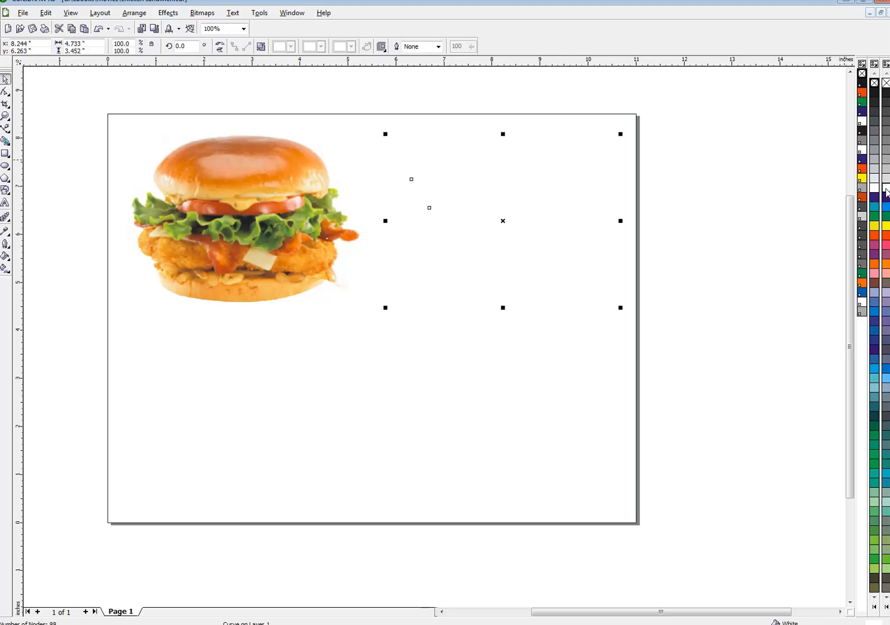
pyautogui.rightClick(887, 95)
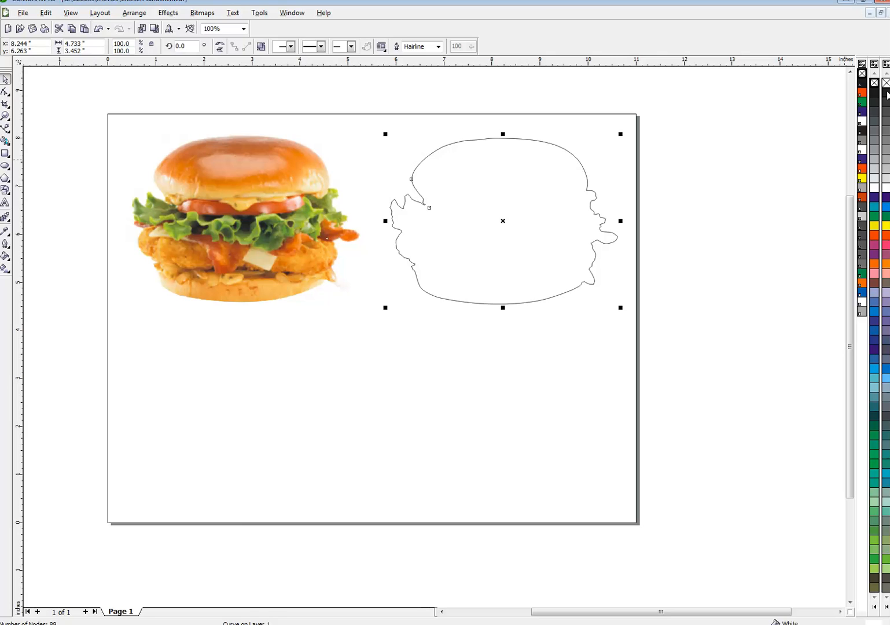
# Set the silhouette's outline to 8 pt width with rounded corners and color it blue
pyautogui.press('F12')
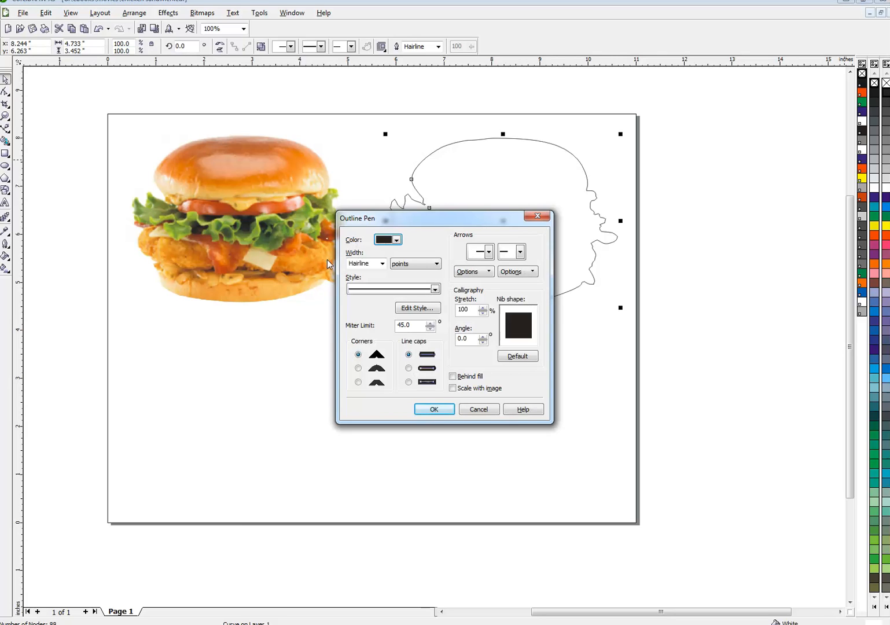
pyautogui.doubleClick(373, 264)
pyautogui.write('8')
pyautogui.click(359, 368)
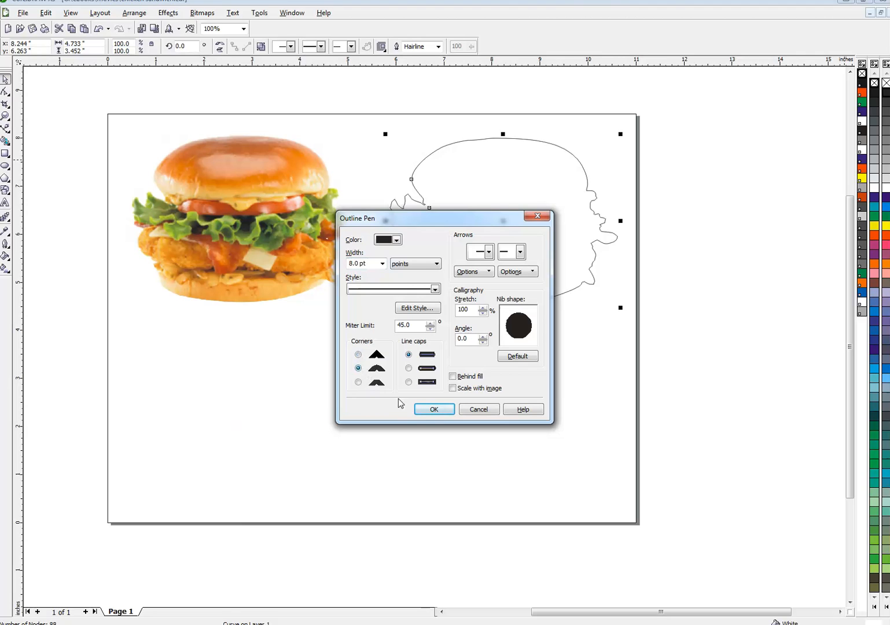
pyautogui.click(427, 409)
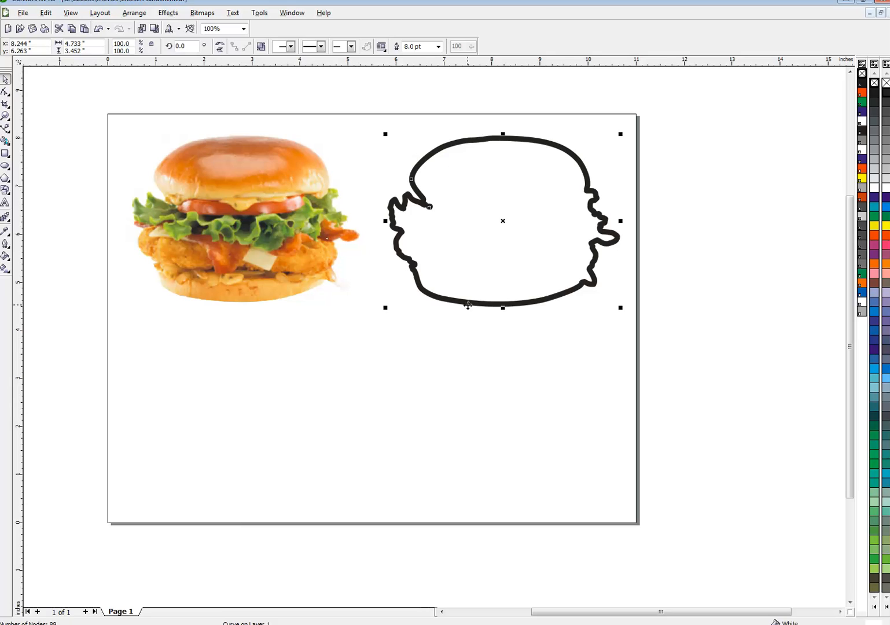
pyautogui.rightClick(885, 207)
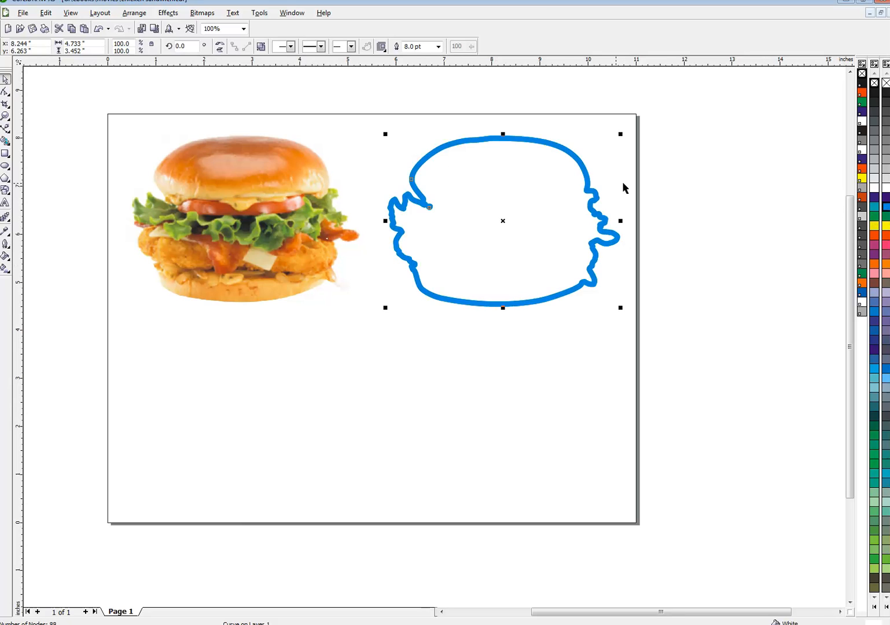
pyautogui.moveTo(499, 220); pyautogui.dragTo(254, 211)
pyautogui.hotkey('ctrl', 'z')
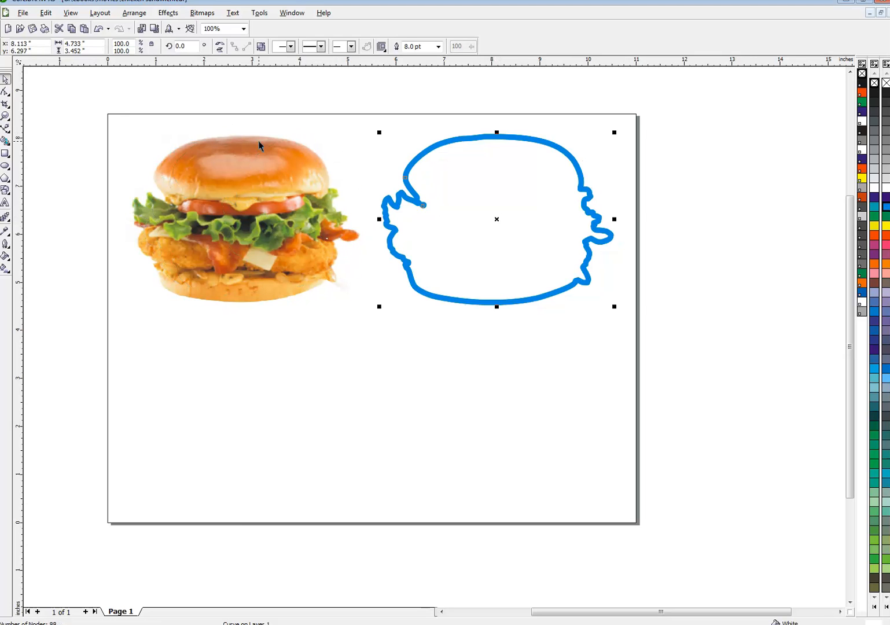
pyautogui.click(310, 126)
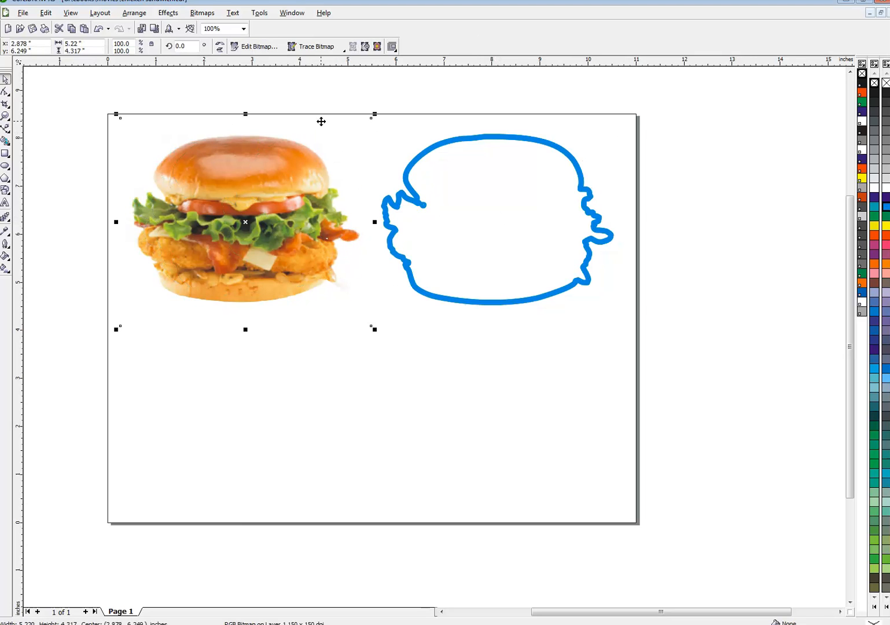
# Duplicate the outlined silhouette and place the copy below the burger photo
pyautogui.click(428, 147)
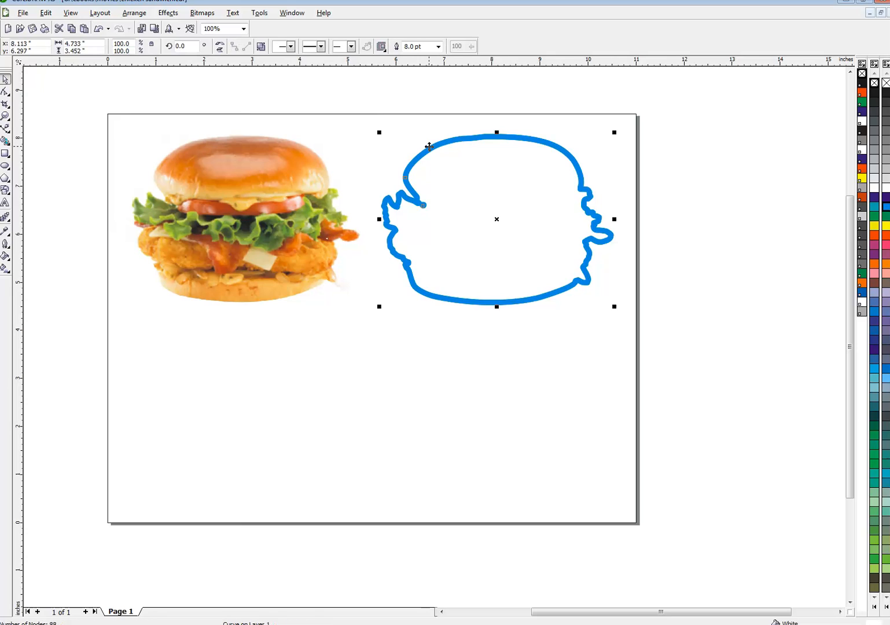
pyautogui.click(73, 30)
pyautogui.click(85, 30)
pyautogui.moveTo(499, 221); pyautogui.dragTo(260, 415)
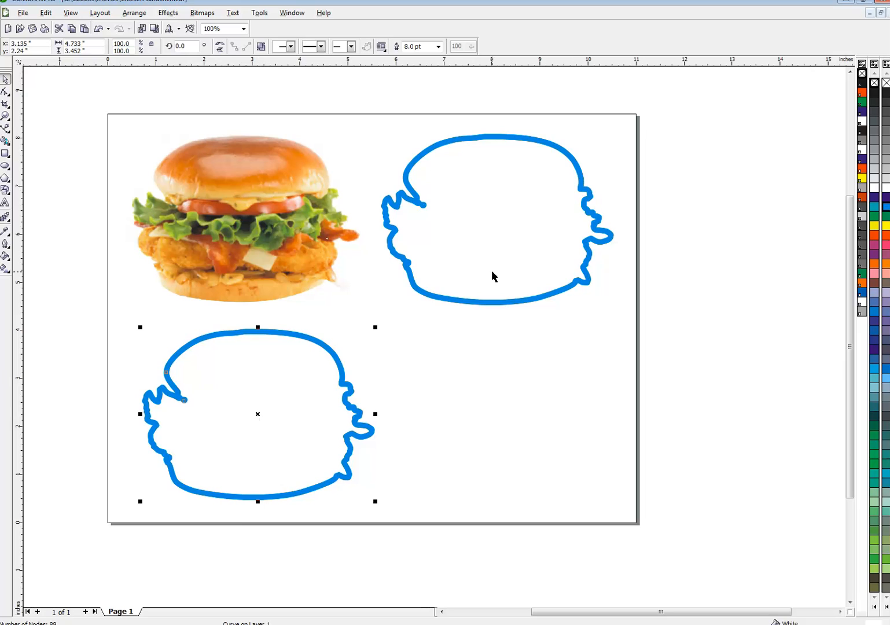
# Fill the silhouette copy with 50% Black and remove its outline
pyautogui.click(887, 143)
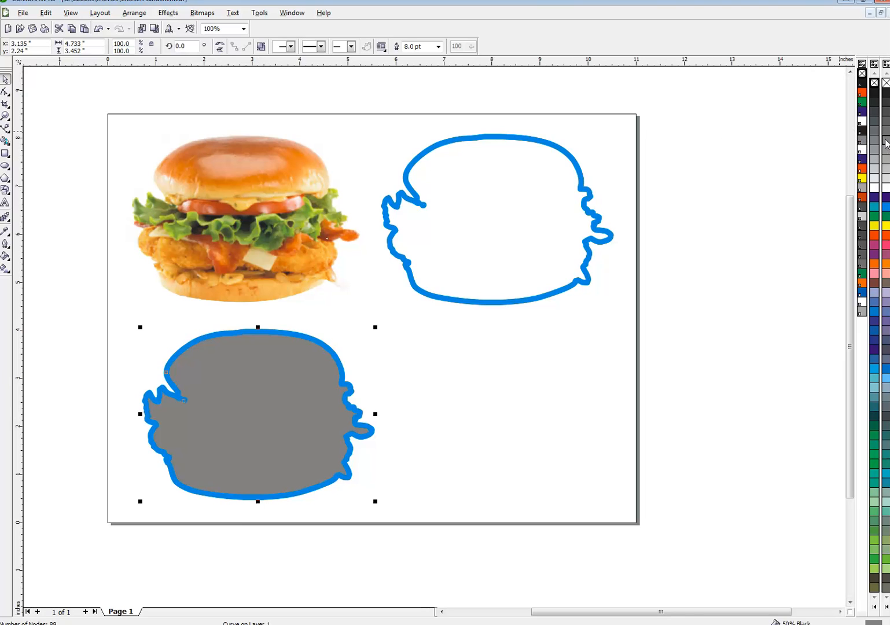
pyautogui.rightClick(886, 83)
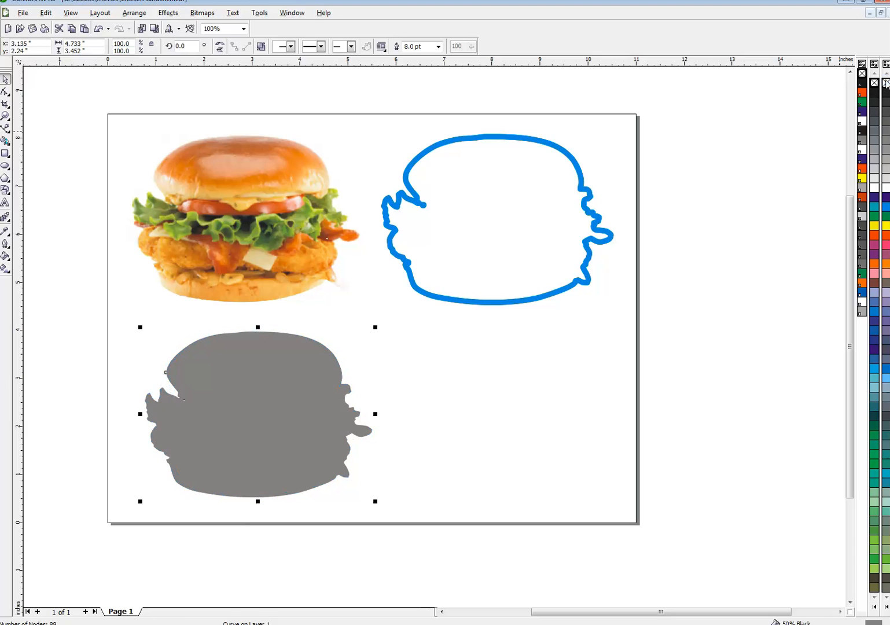
# Convert the gray copy to a 150 dpi Grayscale (8-bit) bitmap with a transparent background
pyautogui.click(201, 14)
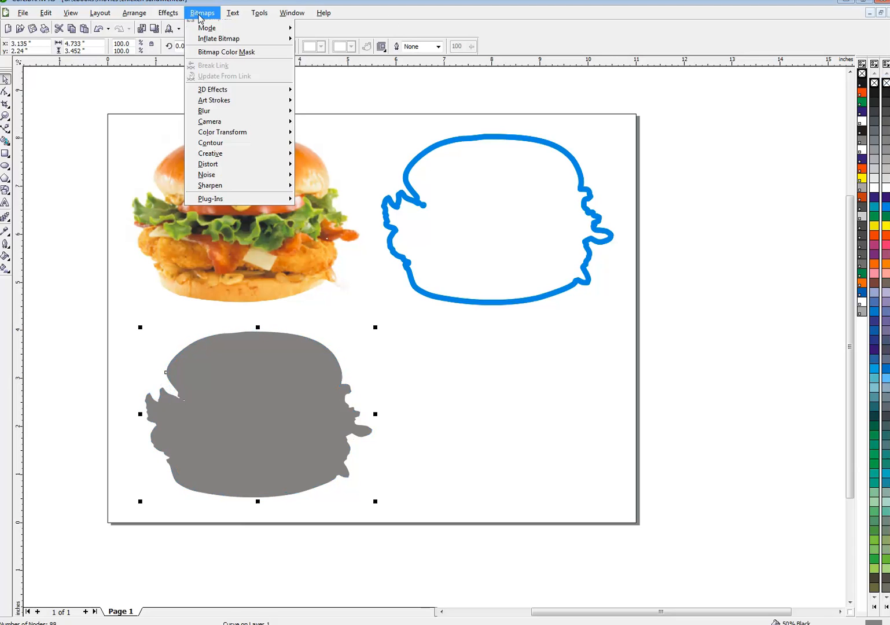
pyautogui.click(208, 28)
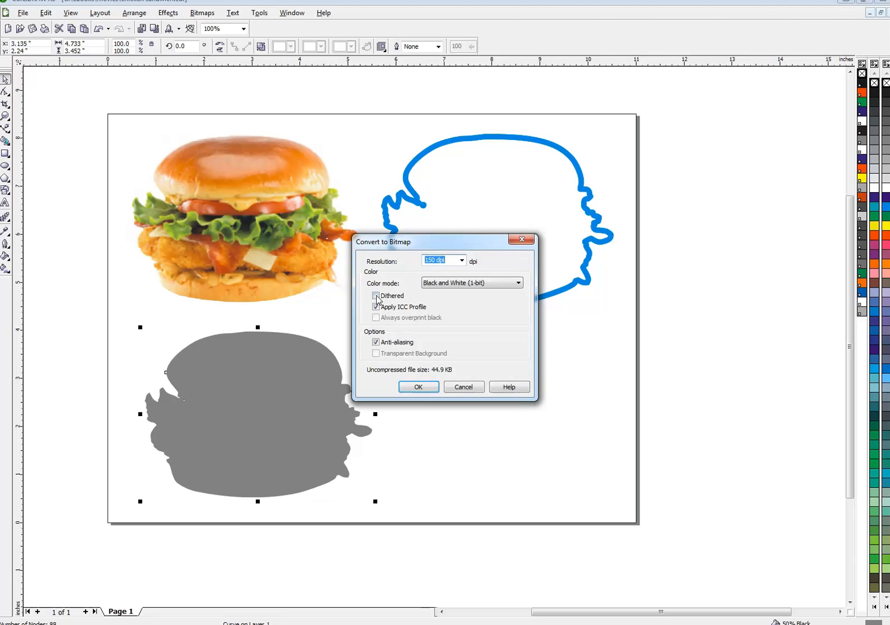
pyautogui.click(434, 284)
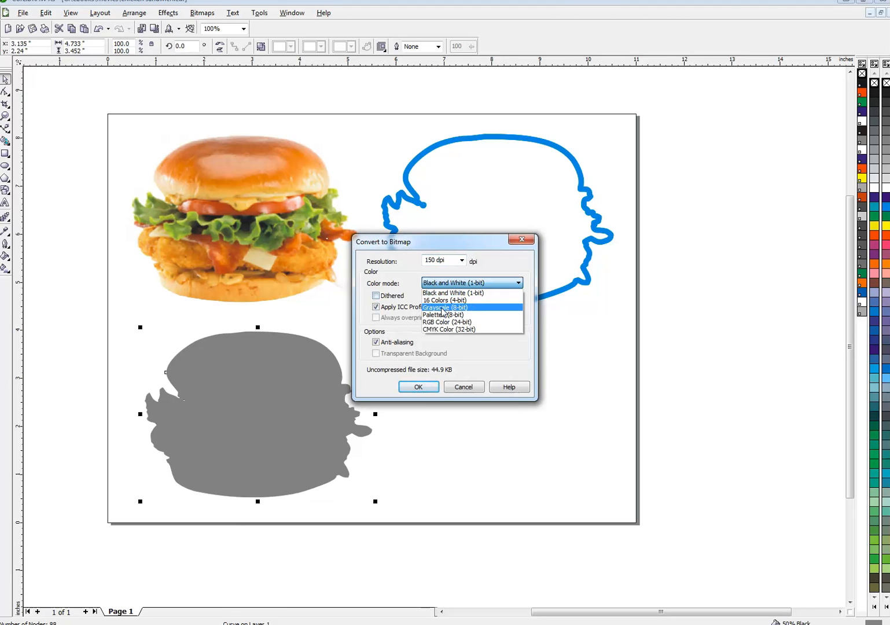
pyautogui.click(442, 309)
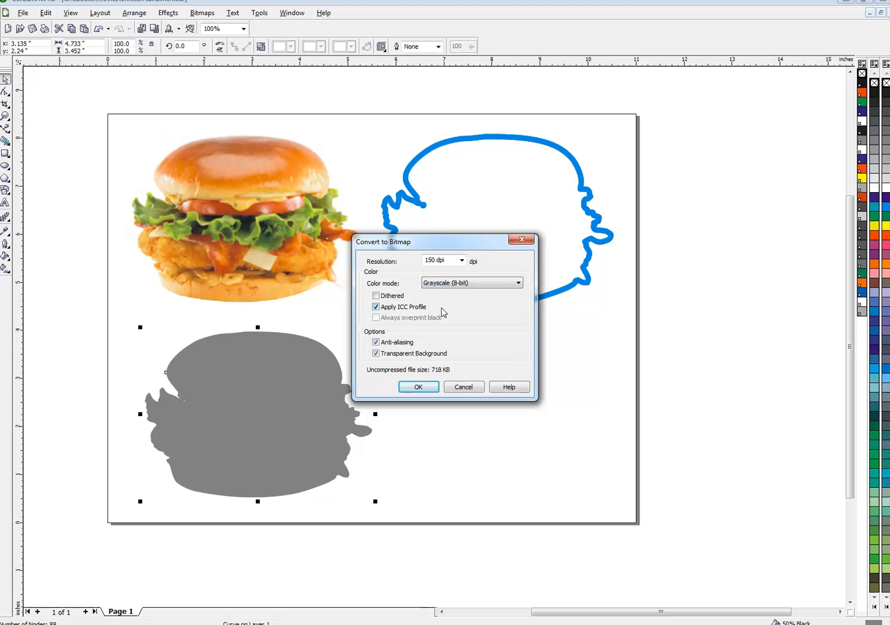
pyautogui.click(430, 388)
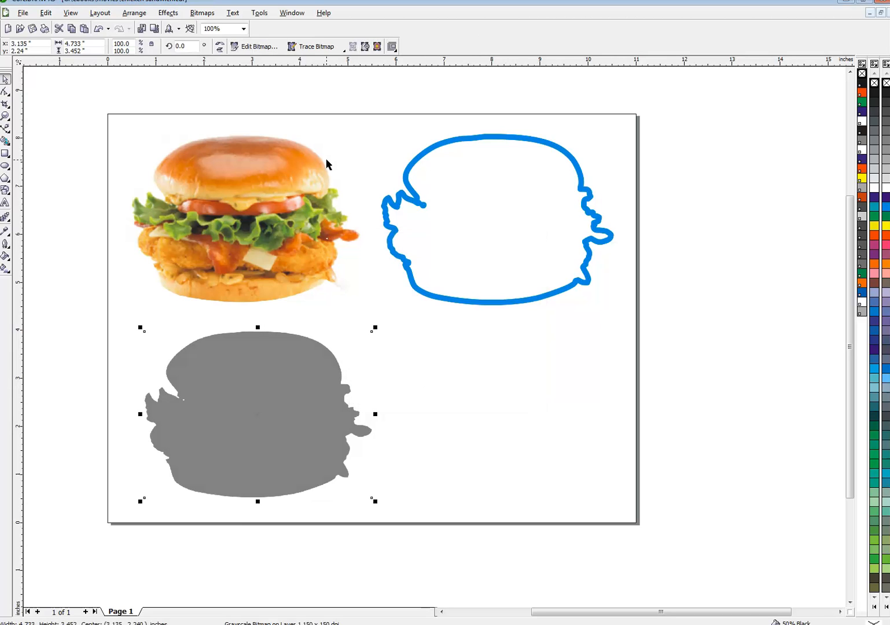
# Apply a Gaussian Blur with a 15 pixel radius to the gray bitmap, previewing the result
pyautogui.click(203, 12)
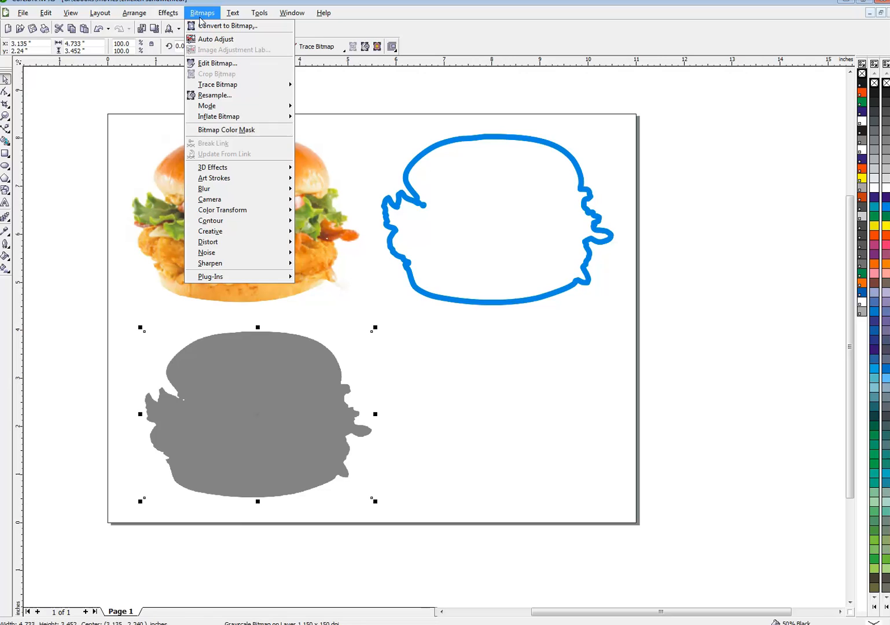
pyautogui.moveTo(238, 191)
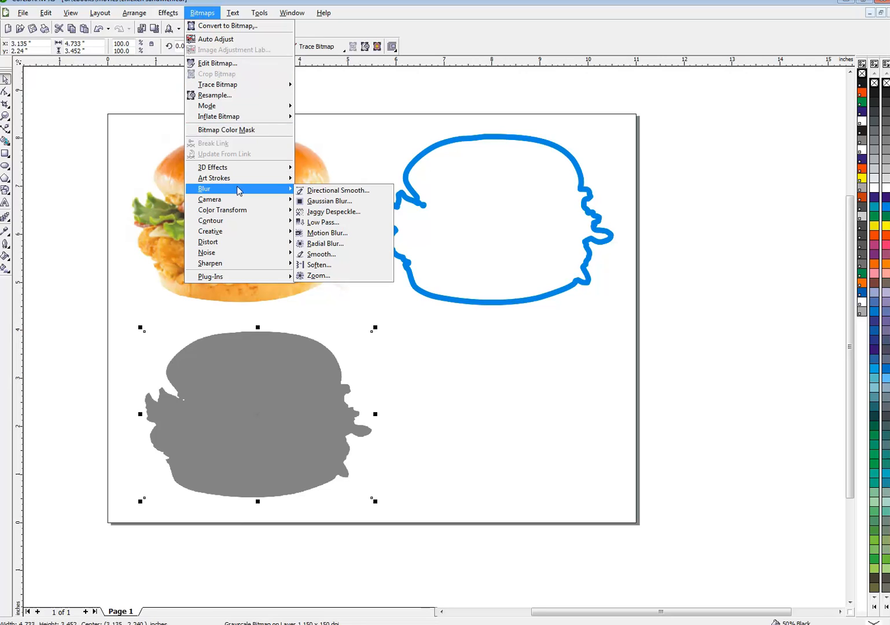
pyautogui.click(327, 202)
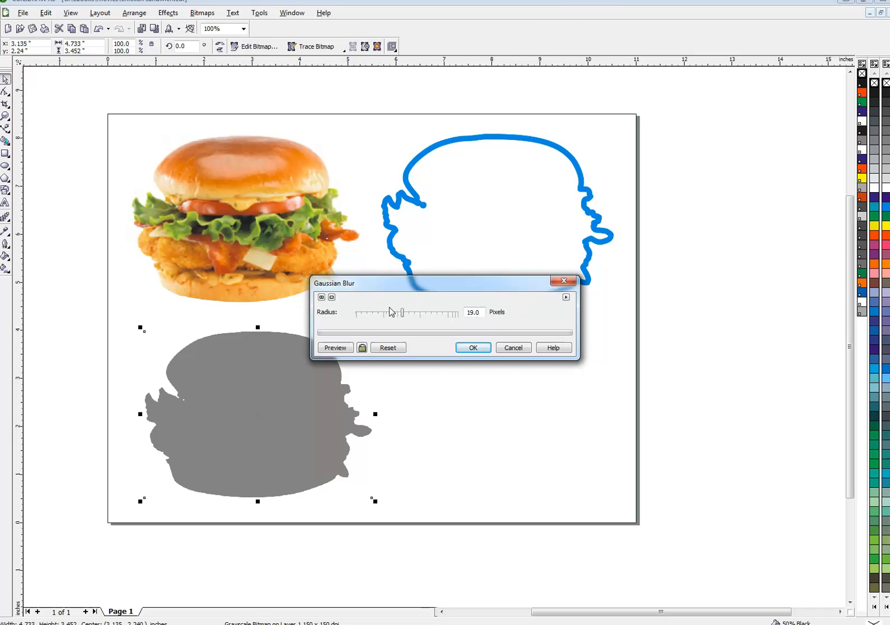
pyautogui.click(337, 348)
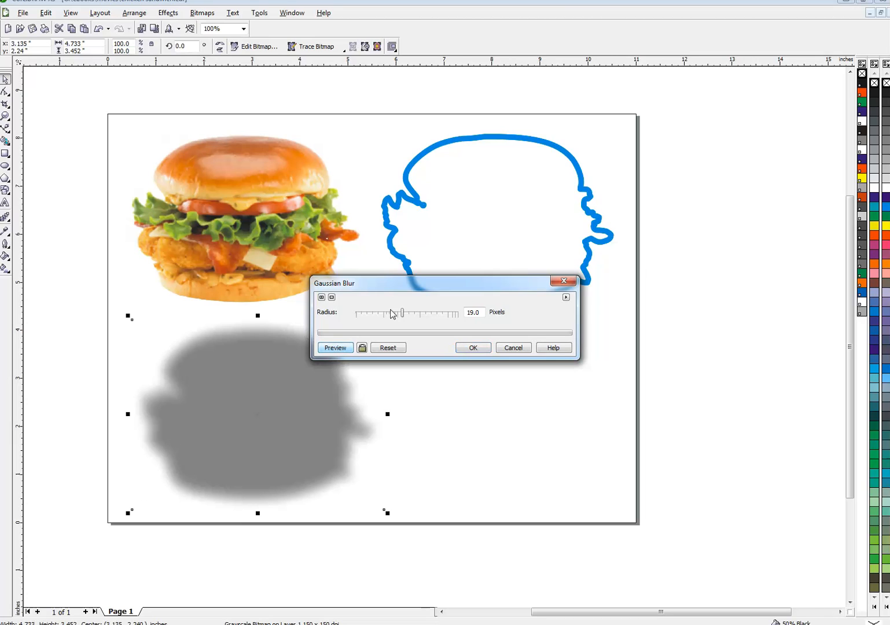
pyautogui.moveTo(400, 317); pyautogui.dragTo(398, 317)
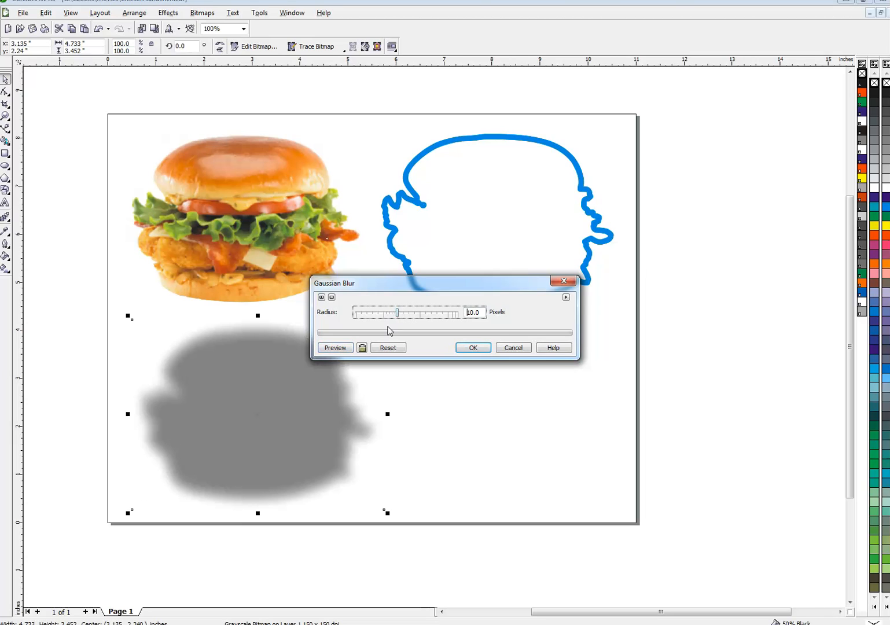
pyautogui.click(354, 348)
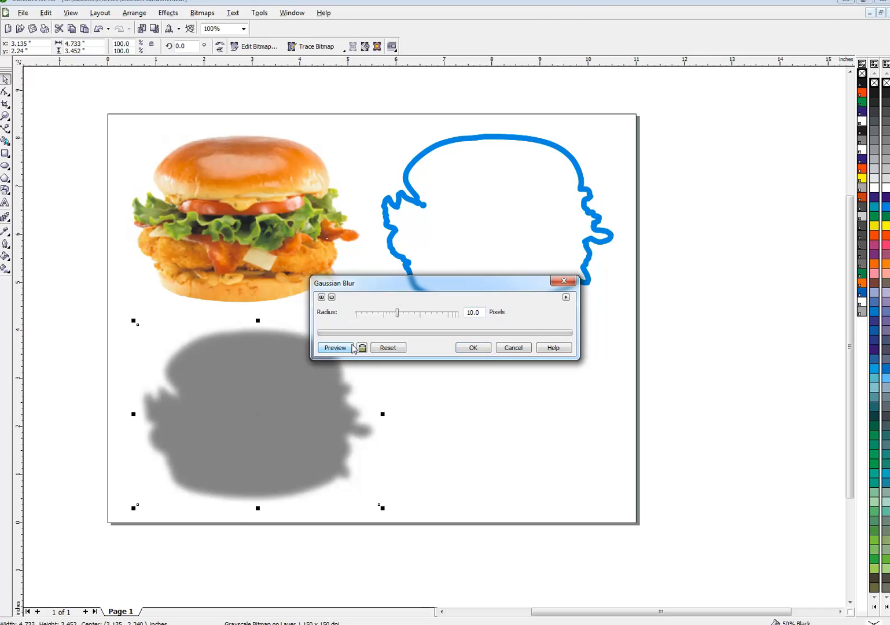
pyautogui.click(401, 313)
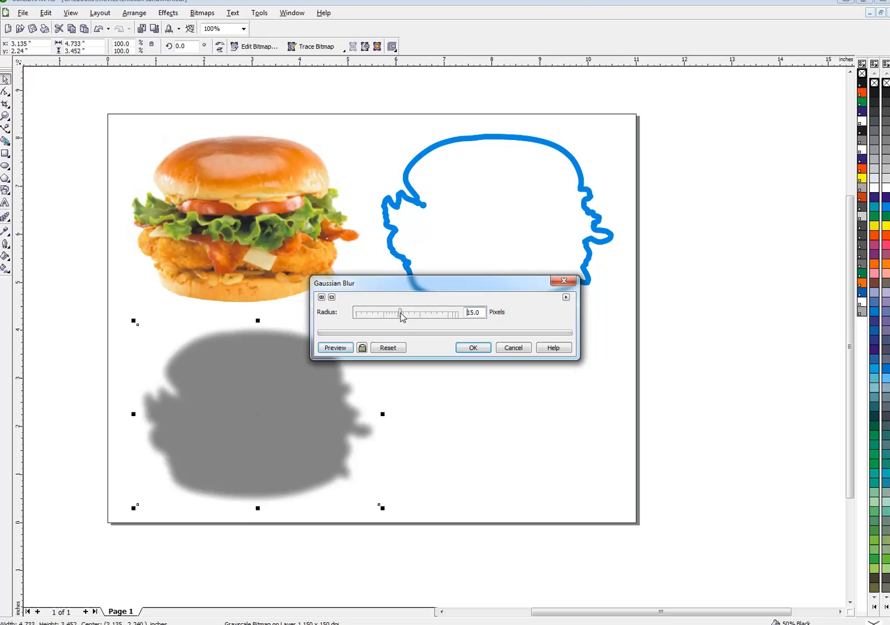
pyautogui.click(351, 349)
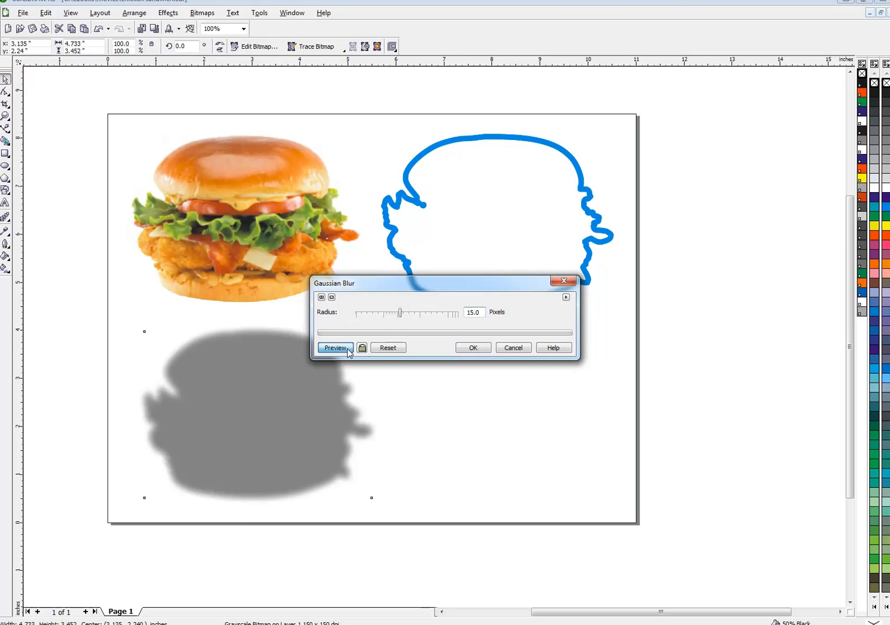
pyautogui.click(473, 348)
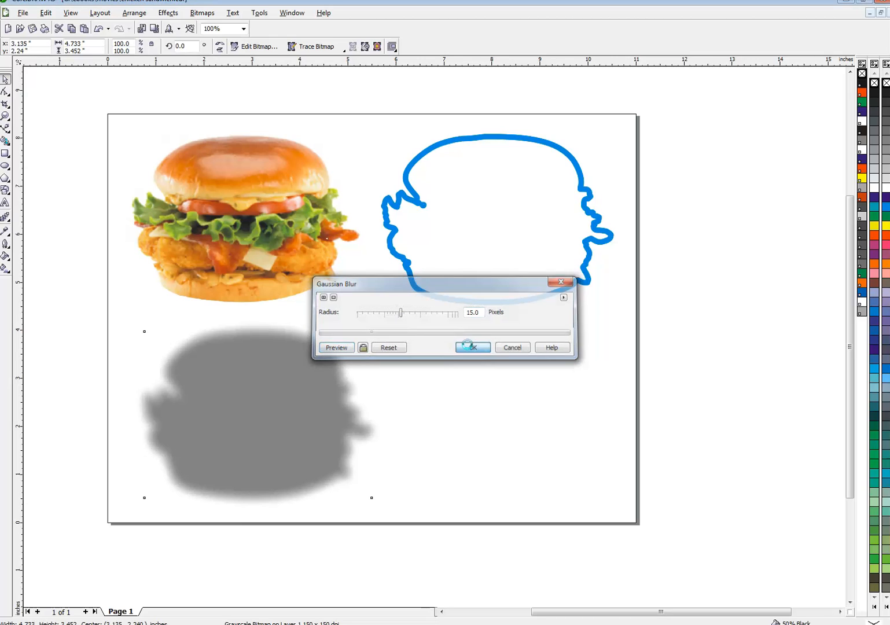
# Move the blurred shape under the burger photo and send it to the back as a shadow
pyautogui.moveTo(295, 349); pyautogui.dragTo(292, 176)
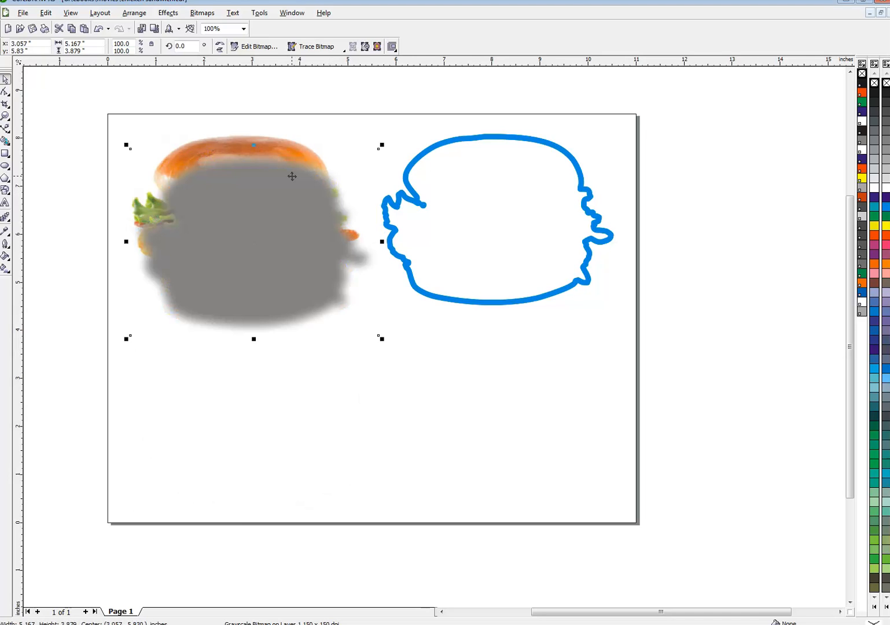
pyautogui.hotkey('shift', 'pagedown')
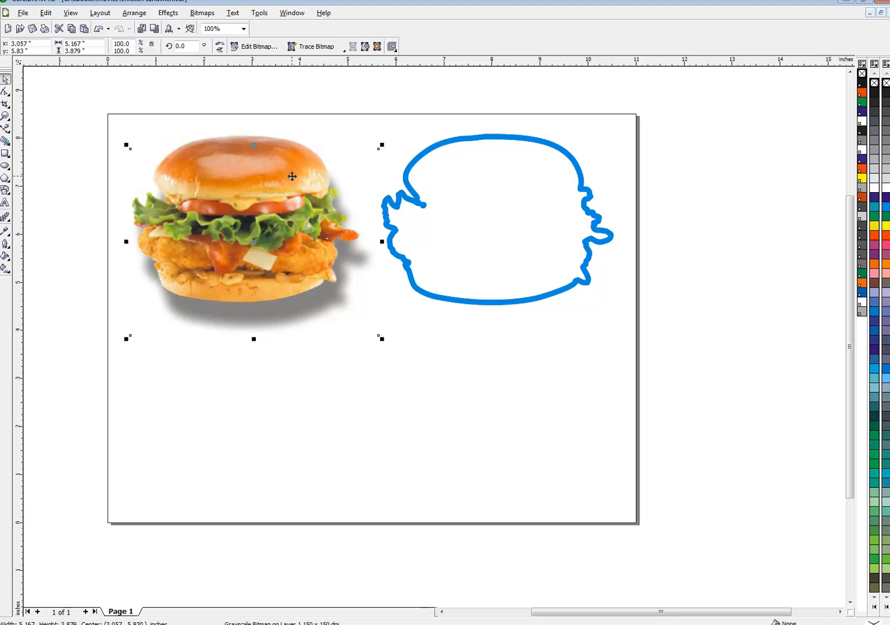
# Nudge the shadow up and left so it sits offset beneath the burger
pyautogui.press('Up')
pyautogui.press('Up')
pyautogui.press('Up')
pyautogui.press('Up')
pyautogui.press('Up')
pyautogui.press('Up')
pyautogui.press('Up')
pyautogui.press('Up')
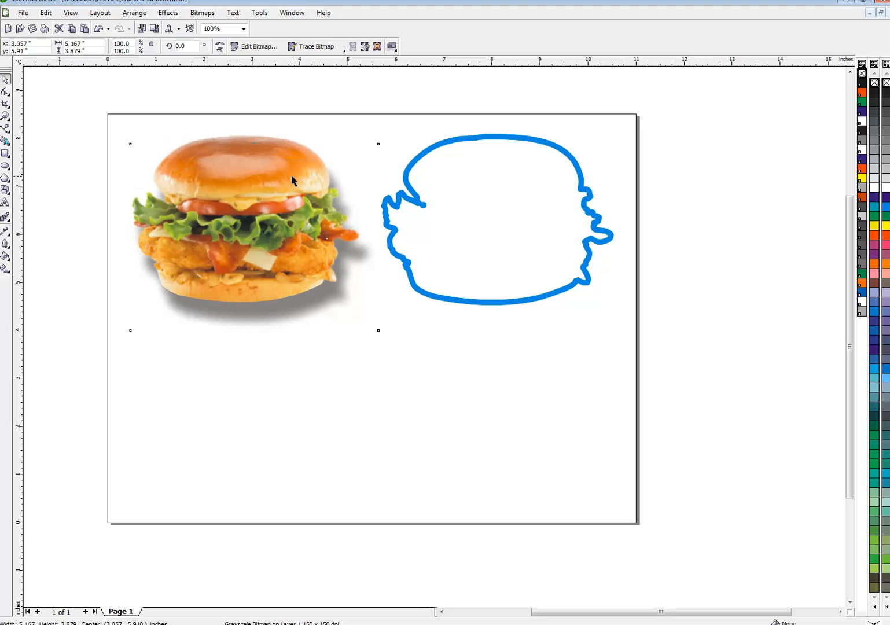
pyautogui.press('Left')
pyautogui.press('Left')
pyautogui.press('Left')
pyautogui.press('Left')
pyautogui.press('Left')
pyautogui.press('Left')
pyautogui.press('Left')
pyautogui.press('Left')
pyautogui.press('Left')
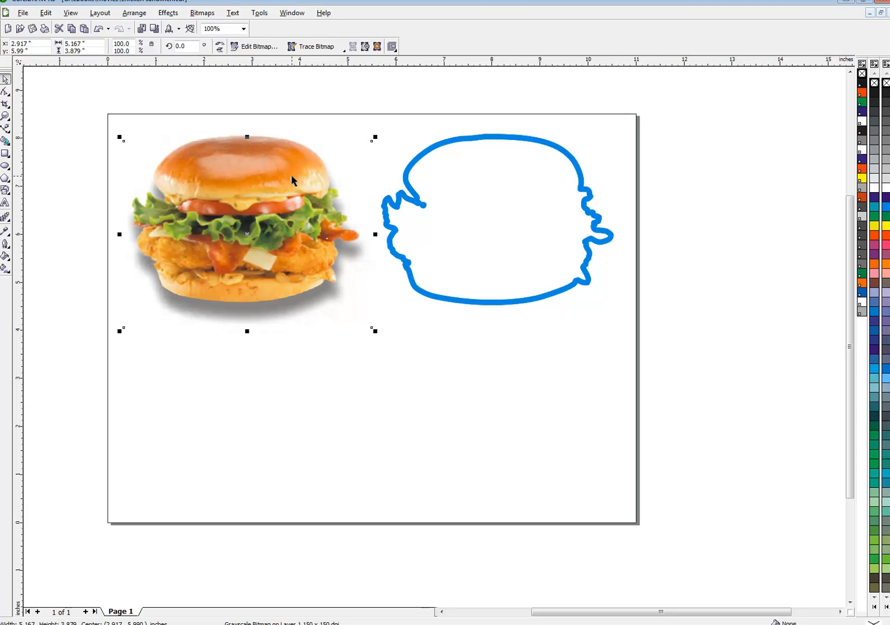
pyautogui.press('Up')
pyautogui.press('Up')
pyautogui.press('Up')
pyautogui.press('Left')
pyautogui.press('Left')
pyautogui.press('Left')
pyautogui.press('Left')
pyautogui.press('Down')
pyautogui.press('Down')
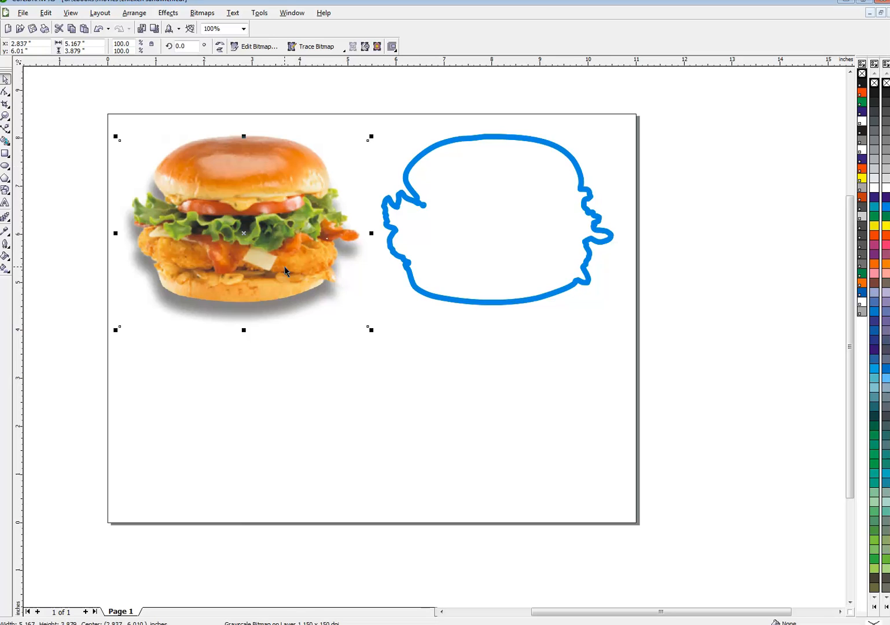
# Convert the shadow bitmap to Black and White (1-bit) using the Line Art method with a threshold of 188, previewing first
pyautogui.click(209, 18)
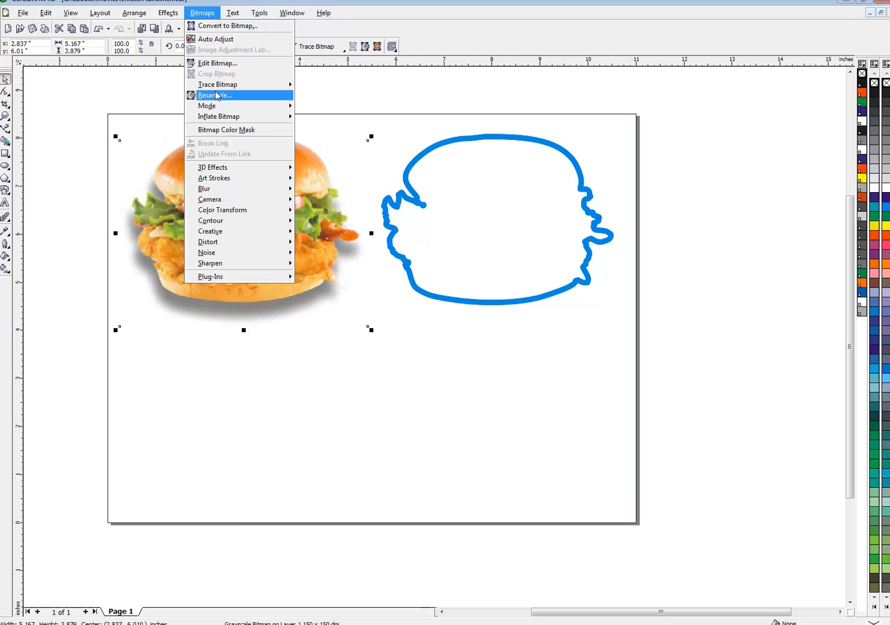
pyautogui.moveTo(213, 108)
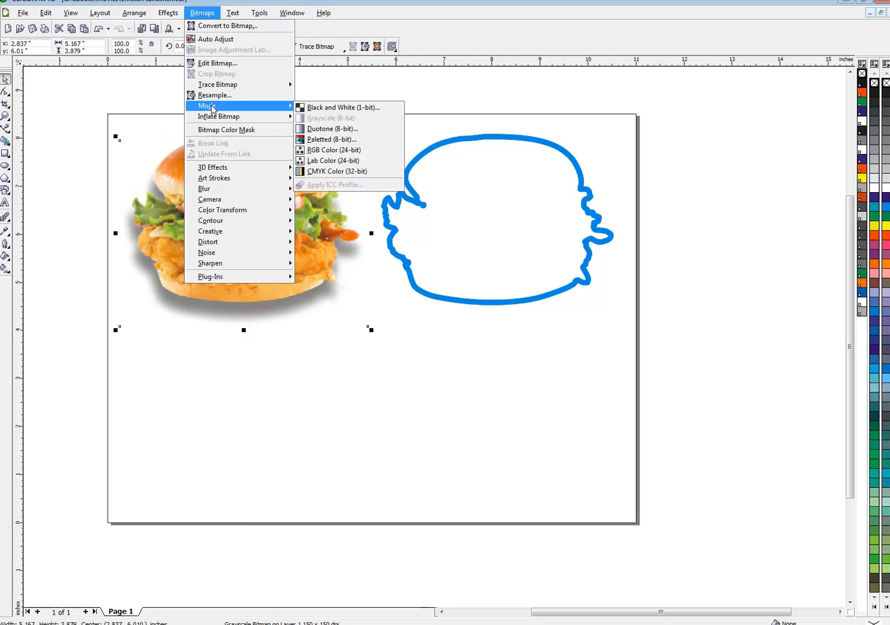
pyautogui.click(336, 109)
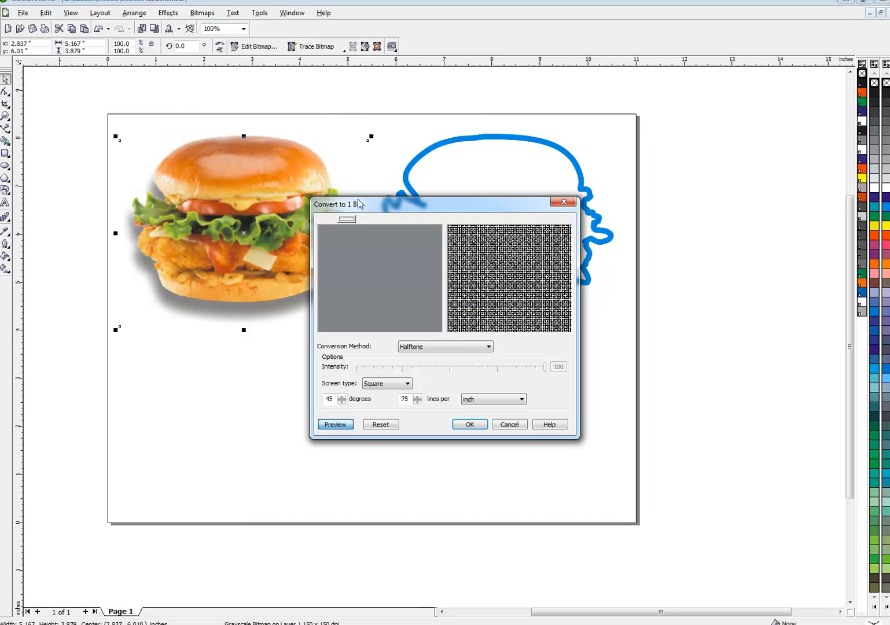
pyautogui.click(441, 349)
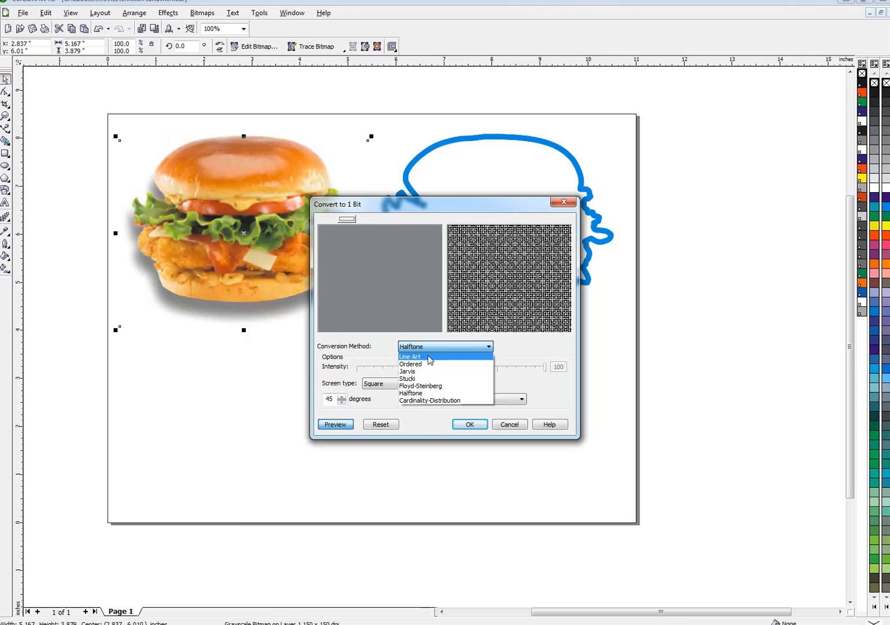
pyautogui.click(429, 357)
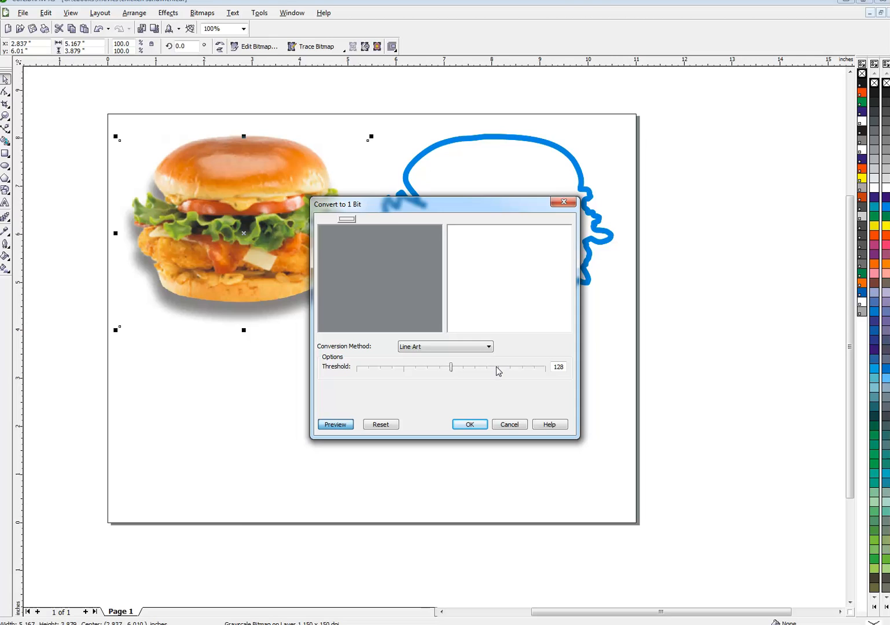
pyautogui.click(496, 367)
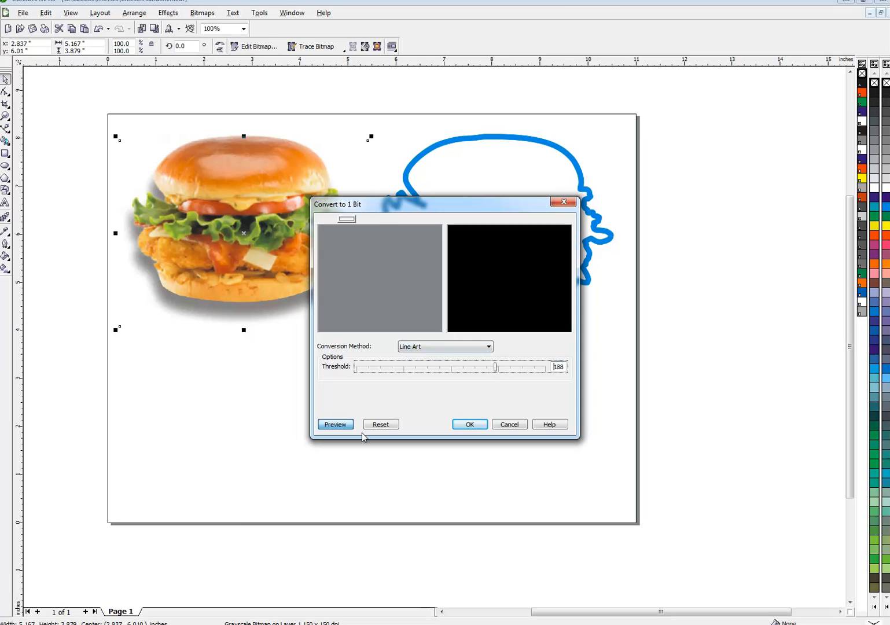
pyautogui.click(328, 425)
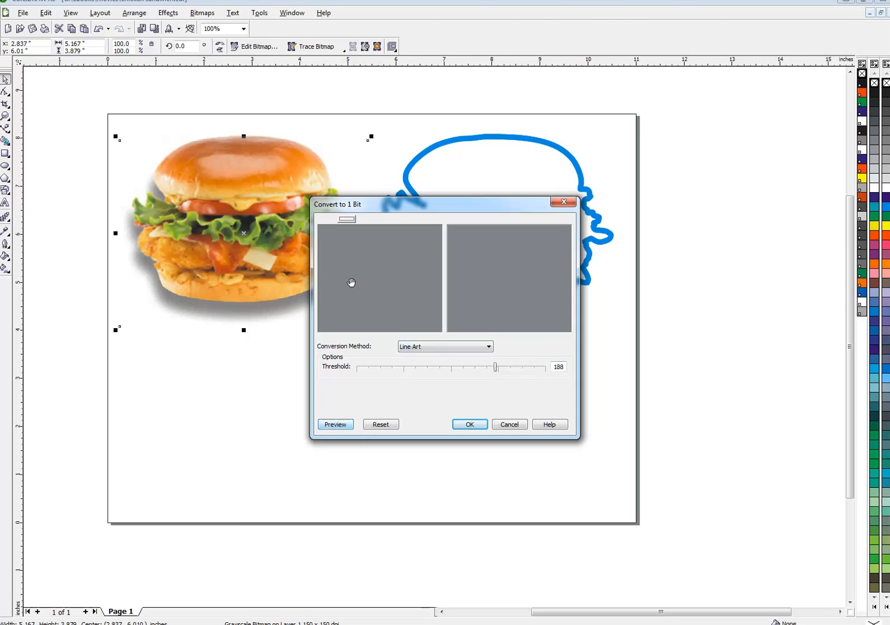
pyautogui.click(463, 425)
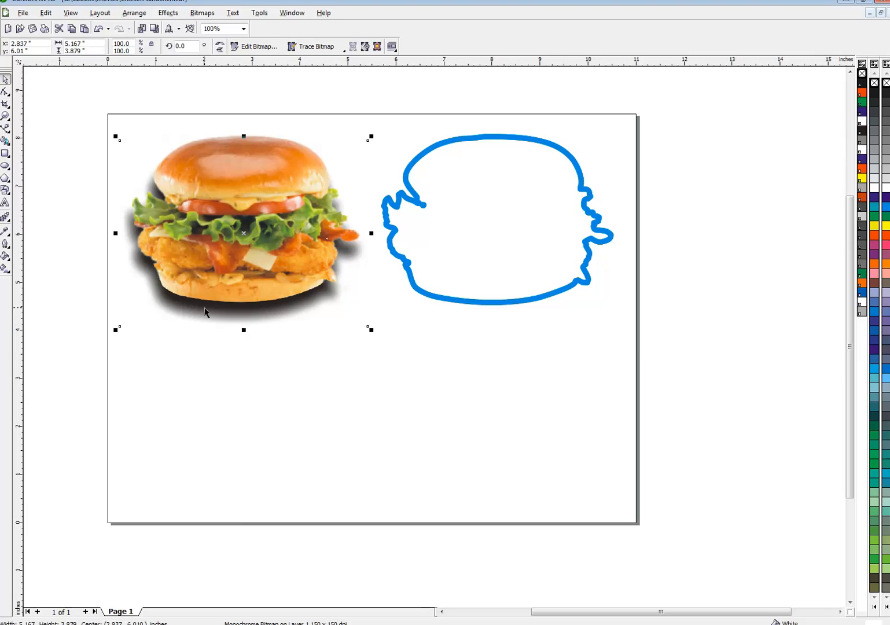
# Recolor the 1-bit shadow, trying green and cyan colors and 20% Black, and remove its background color
pyautogui.click(886, 217)
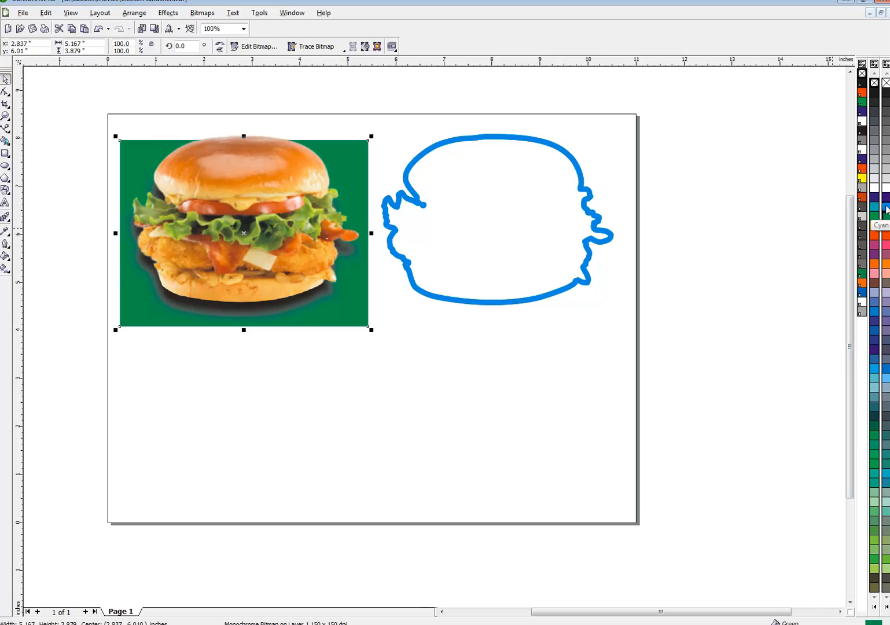
pyautogui.rightClick(888, 209)
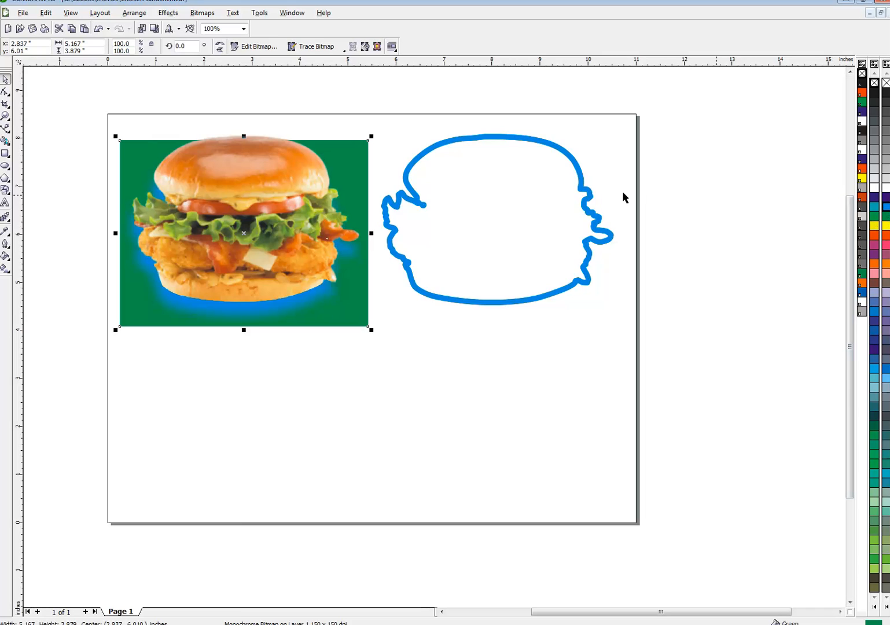
pyautogui.click(888, 85)
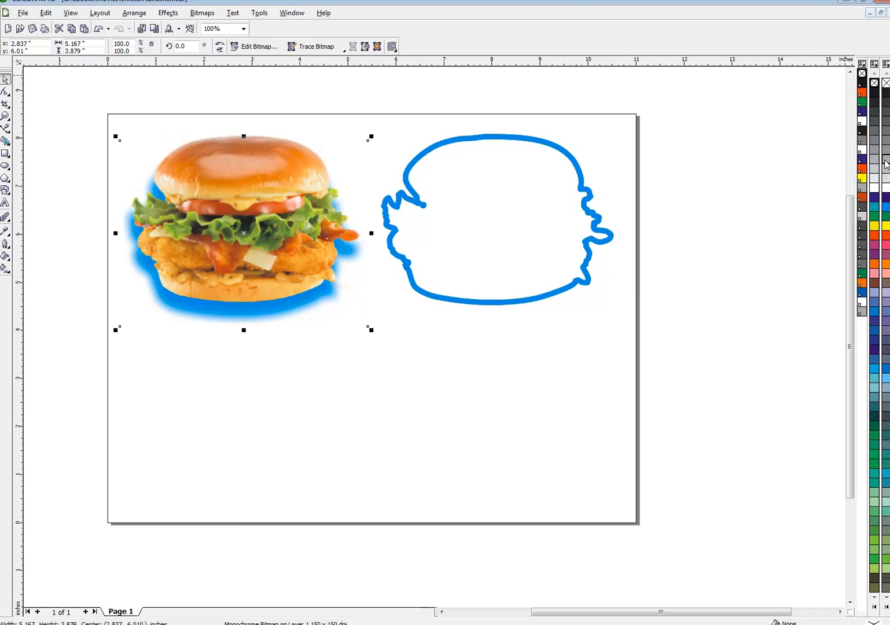
pyautogui.click(886, 164)
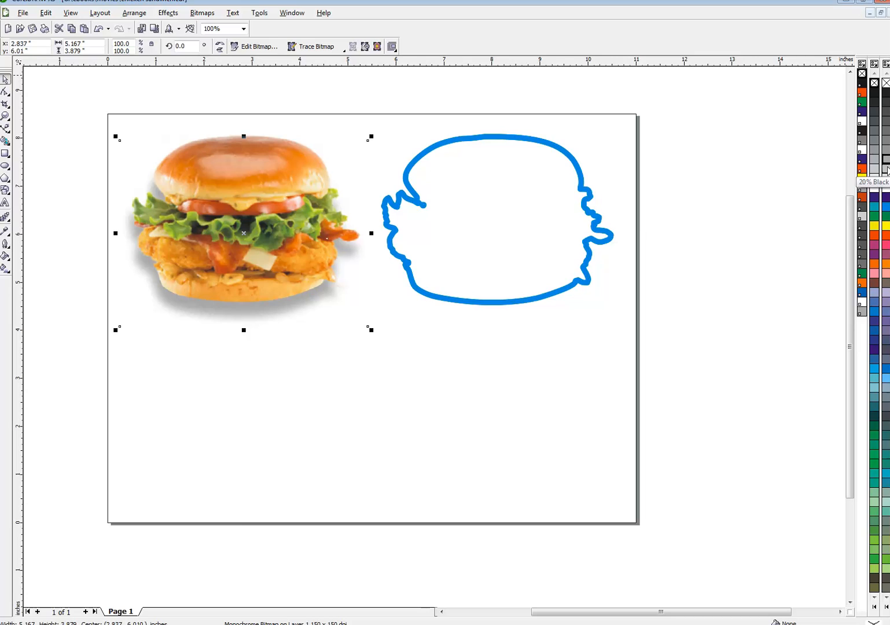
pyautogui.click(887, 169)
# Nudge the shadow up three steps beneath the burger, then deselect it
pyautogui.press('Up')
pyautogui.press('Up')
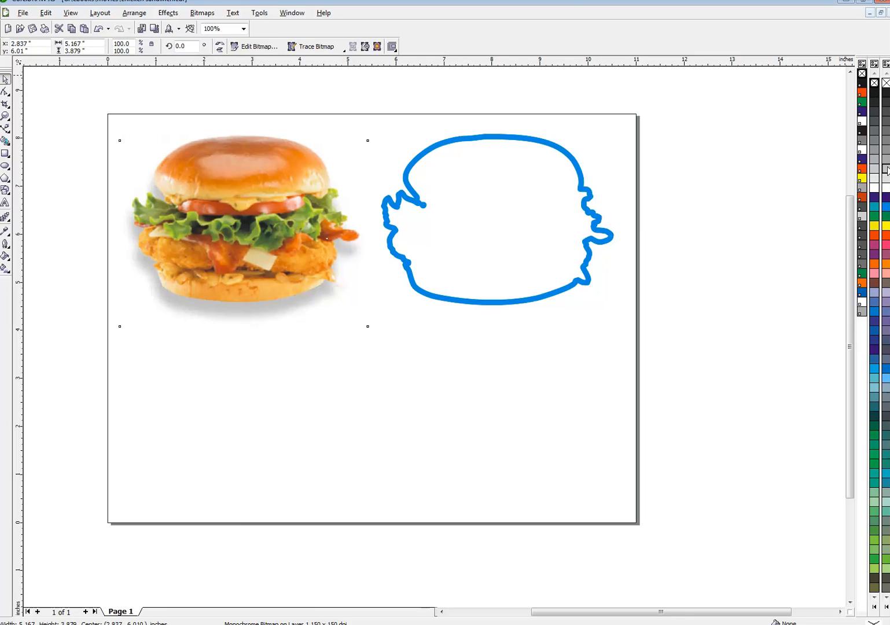
pyautogui.press('Up')
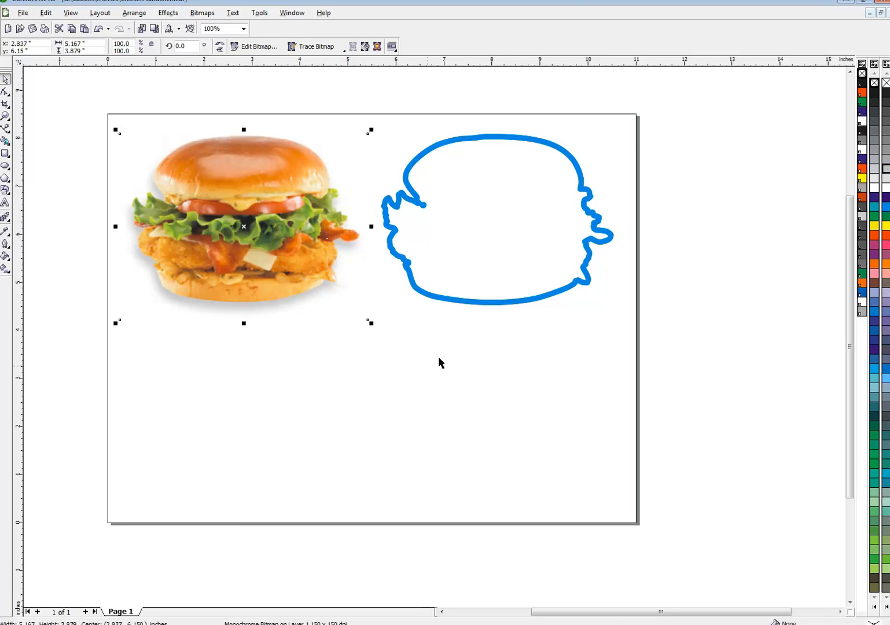
pyautogui.click(421, 372)
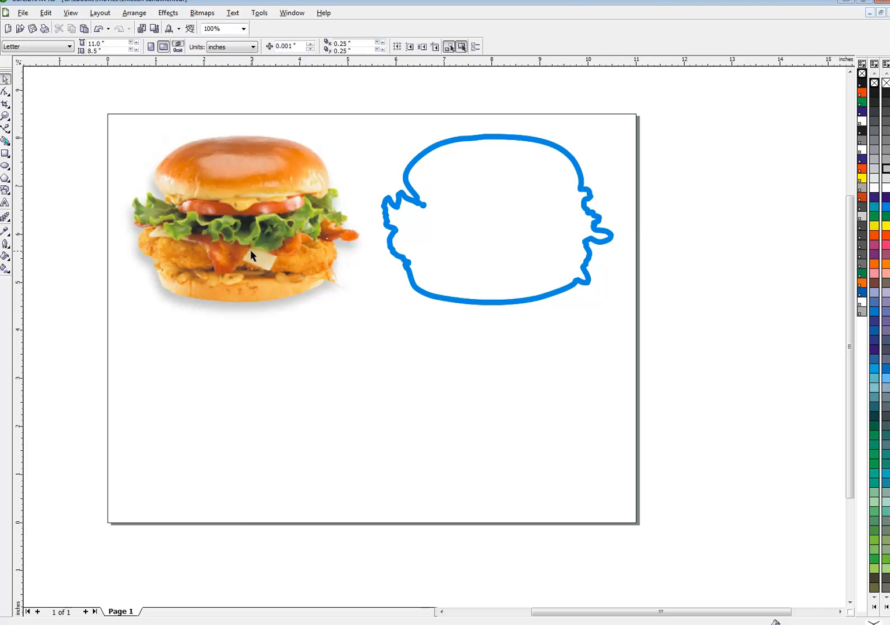
# Color the shadow light cyan C25 M0 Y0 K0 from the expanded palette
pyautogui.click(259, 312)
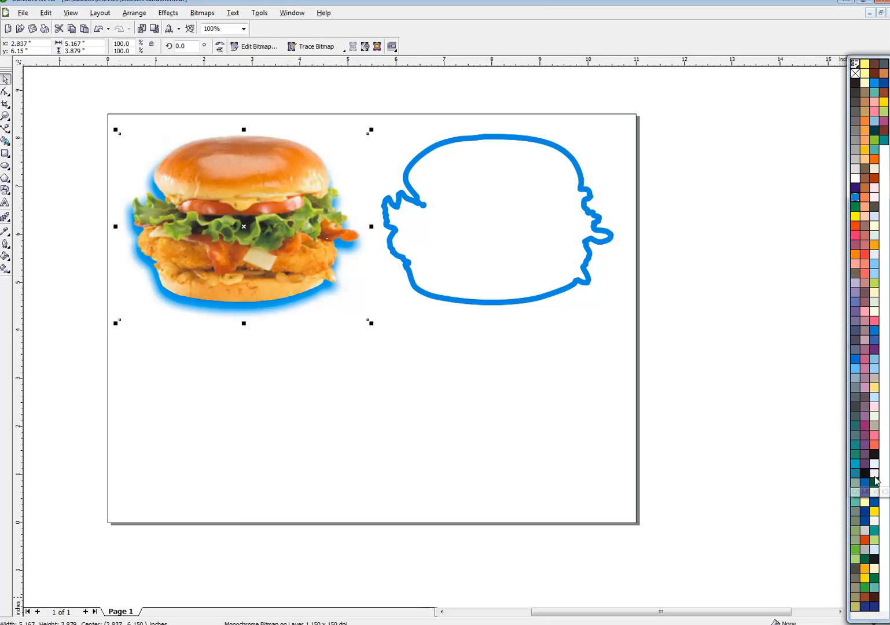
pyautogui.click(875, 368)
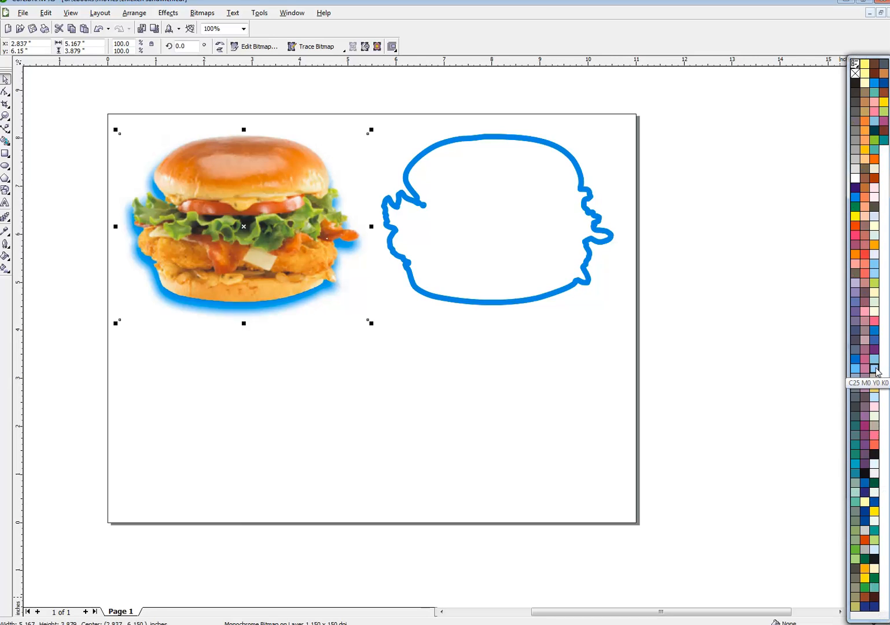
pyautogui.click(426, 413)
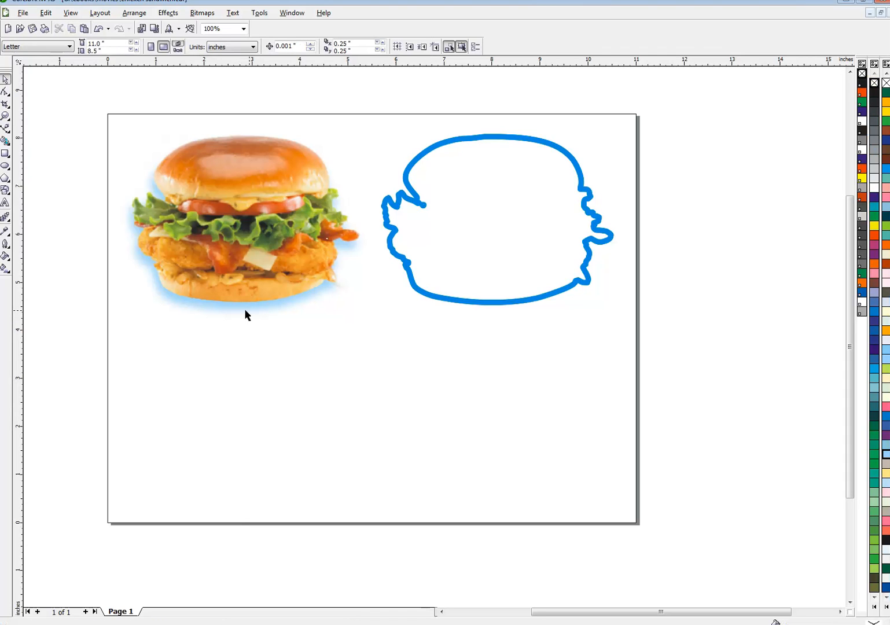
# Select the shadow behind the photo and nudge it one step right
pyautogui.click(259, 309)
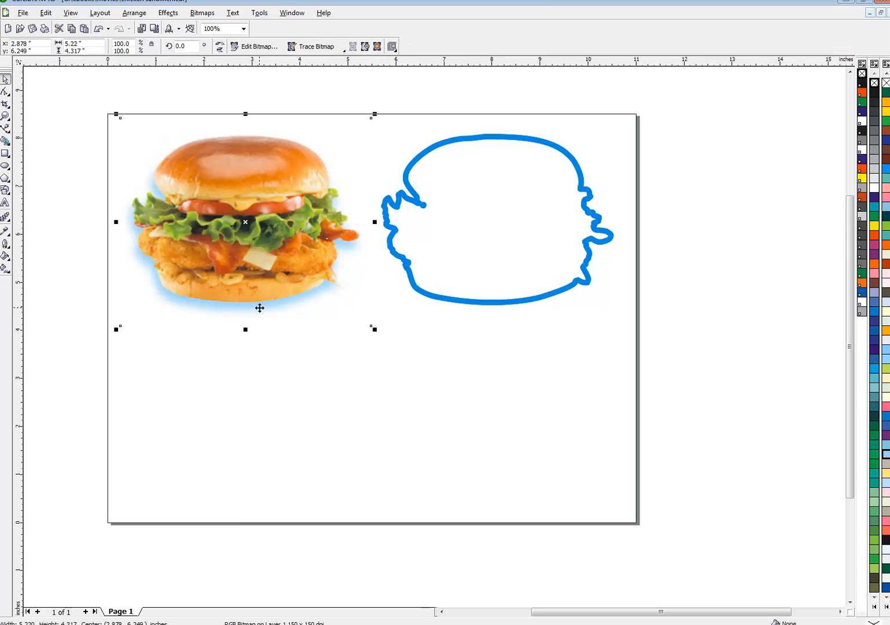
pyautogui.keyDown('alt'); pyautogui.click(260, 308); pyautogui.keyUp('alt')
pyautogui.press('Right')
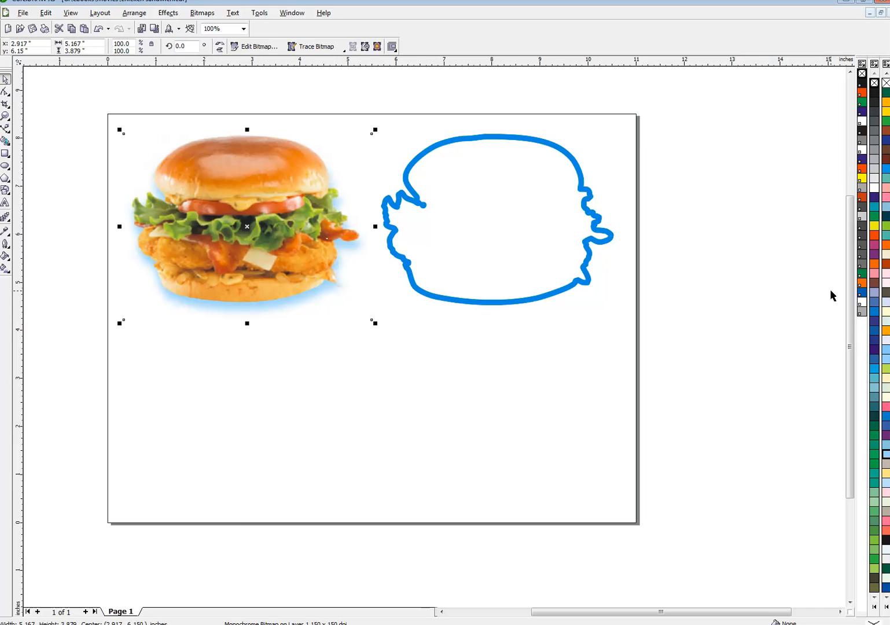
# Color the shadow 30% Black from the expanded palette and deselect
pyautogui.click(886, 608)
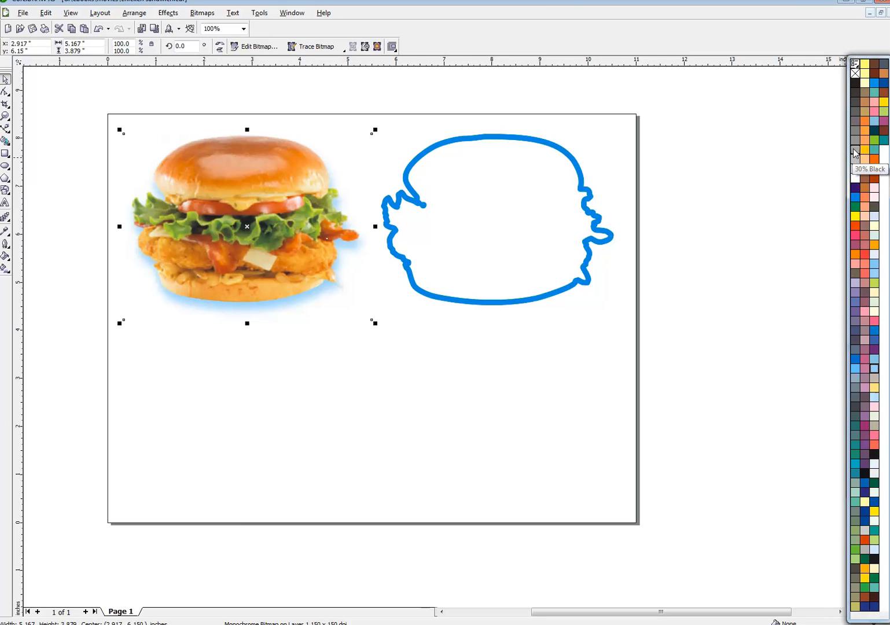
pyautogui.click(856, 153)
pyautogui.click(407, 468)
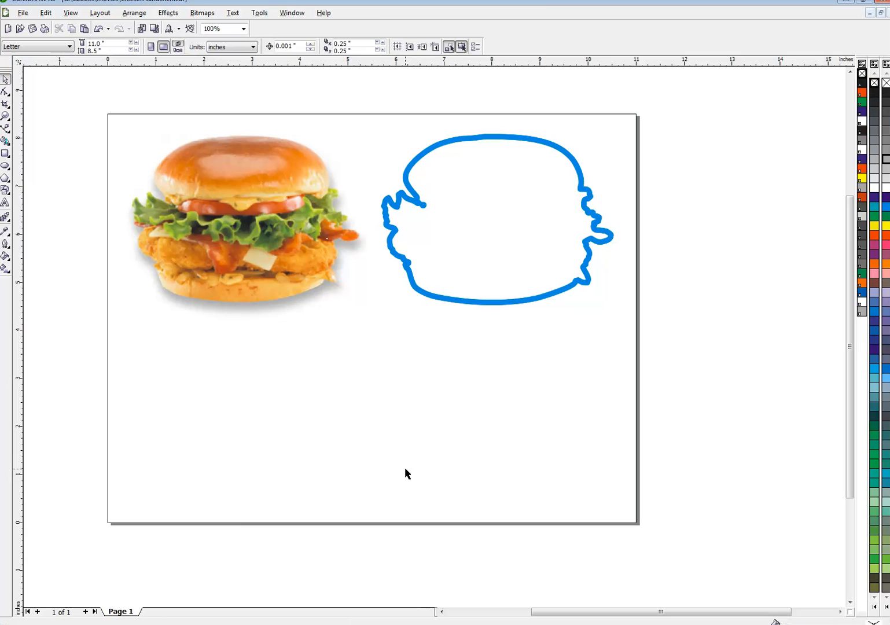